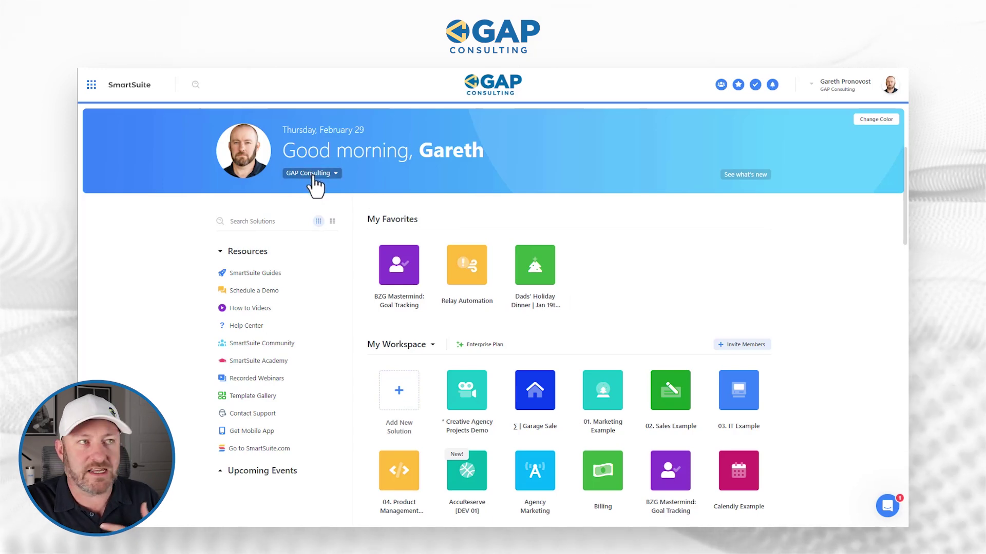
{"action": "double_click", "coordinate": [433, 151]}
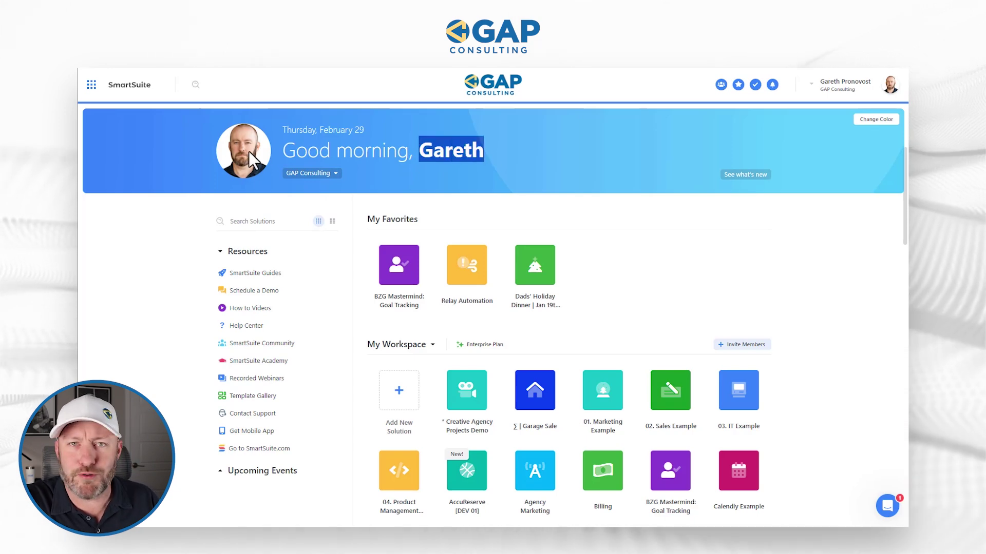
{"action": "left_click", "coordinate": [391, 154]}
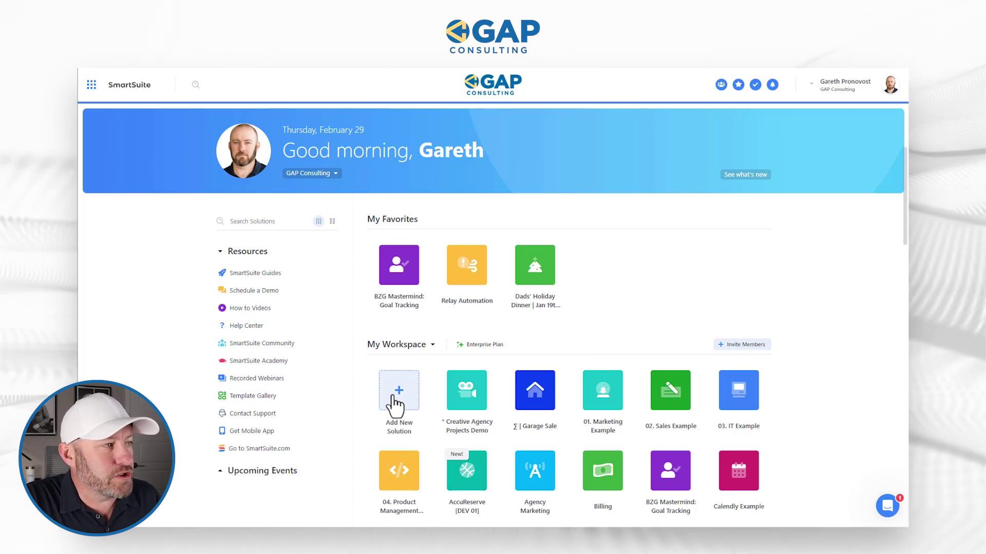
Open the 02. Sales Example solution and look through the records in its Accounts and Contacts tables.
{"action": "left_click", "coordinate": [670, 395]}
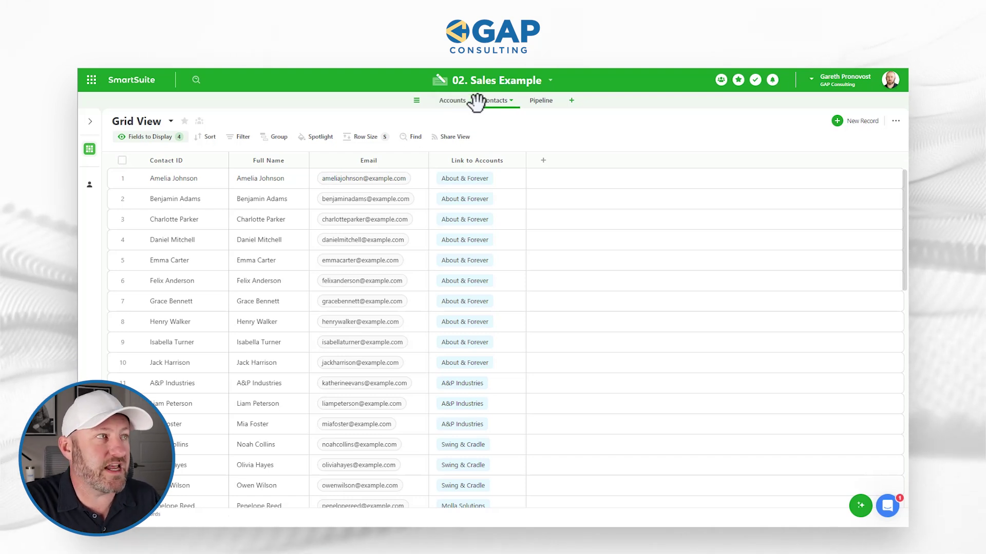
{"action": "left_click", "coordinate": [453, 102]}
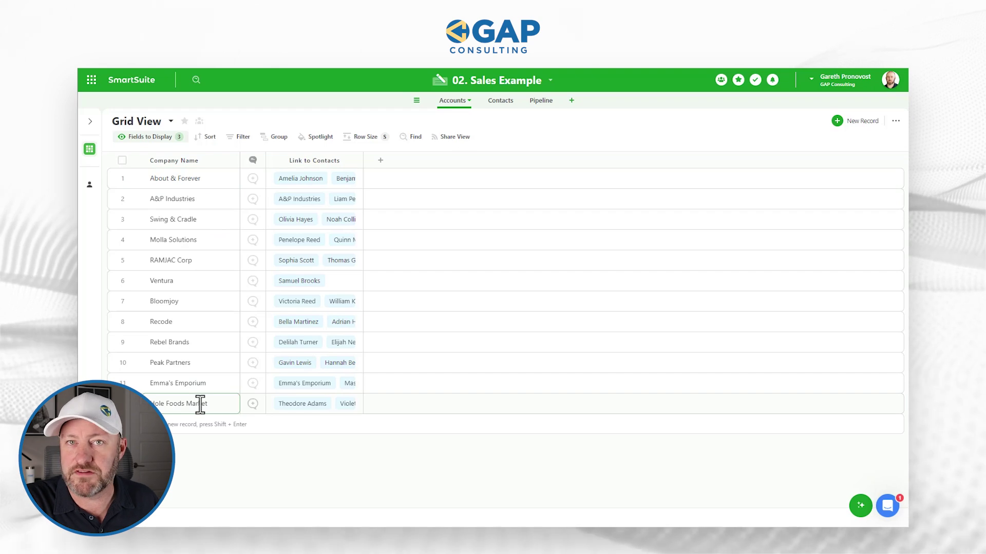
{"action": "left_click", "coordinate": [505, 102]}
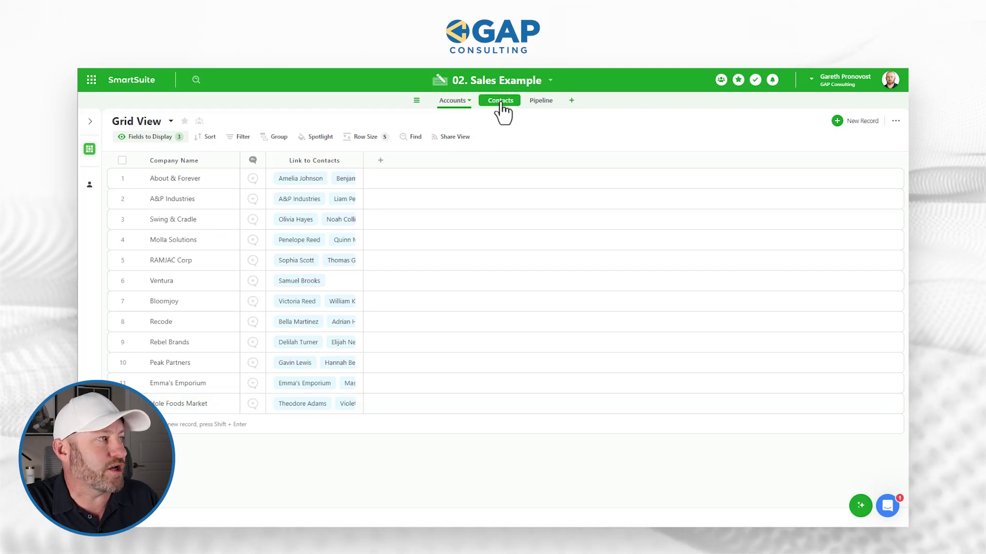
{"action": "scroll", "coordinate": [178, 330], "scroll_direction": "down", "scroll_amount": 12}
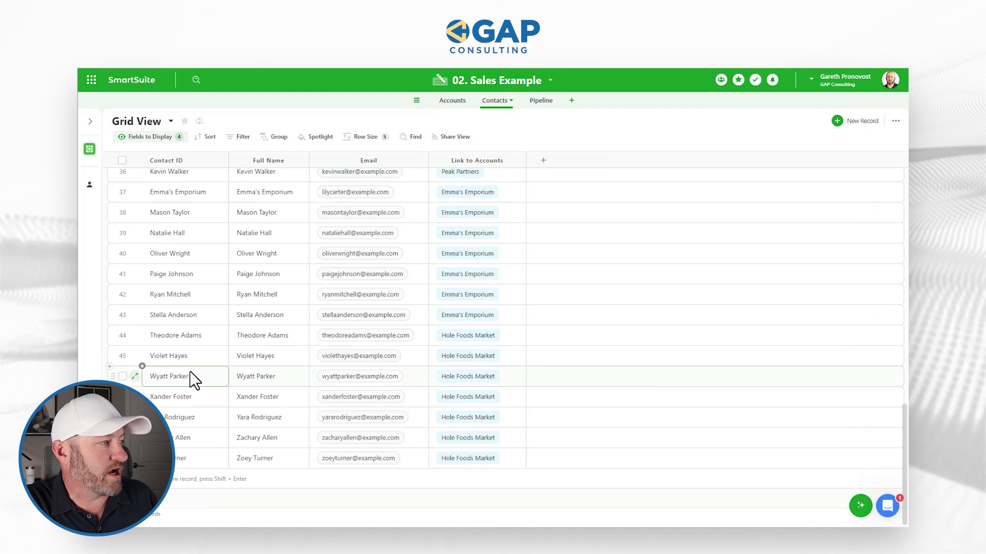
{"action": "left_click", "coordinate": [190, 453]}
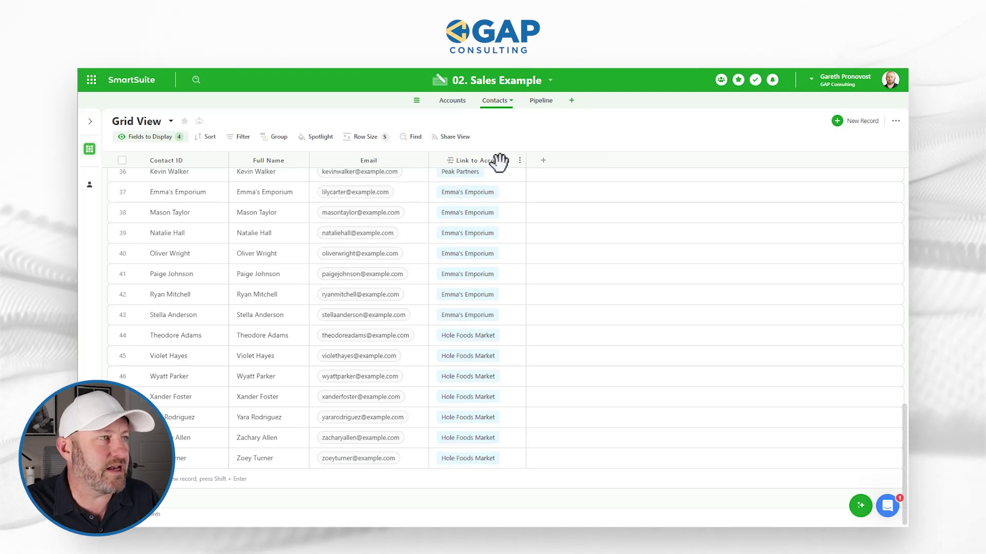
{"action": "left_click", "coordinate": [510, 196]}
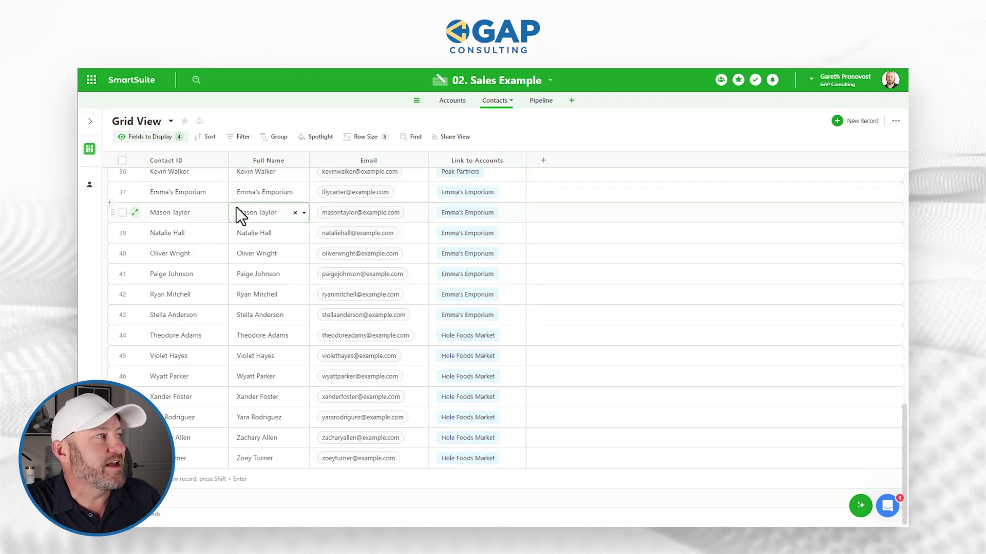
{"action": "left_click_drag", "start_coordinate": [198, 192], "coordinate": [201, 234]}
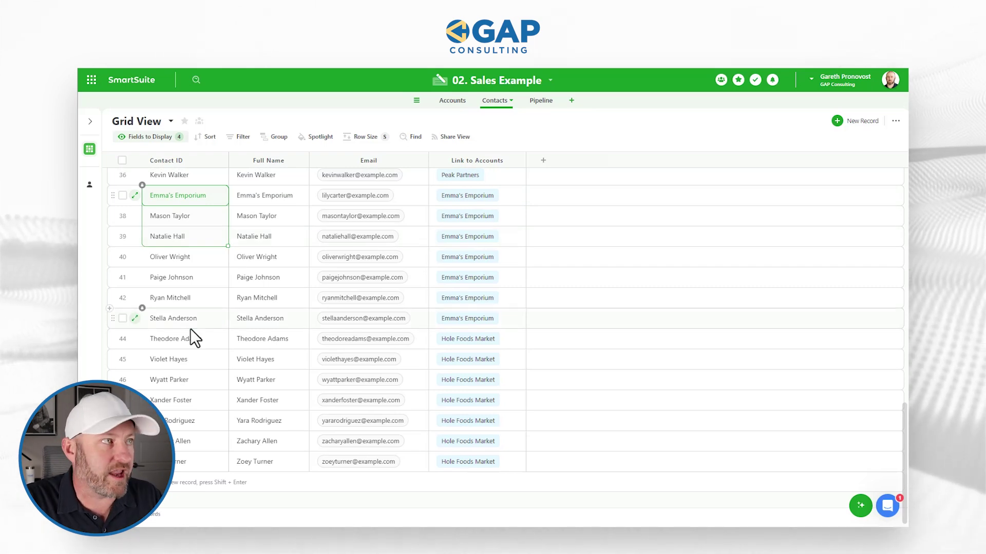
View the Pipeline table's leads by stage, examining how each opportunity name relates to its contact and deal value.
{"action": "left_click", "coordinate": [543, 101]}
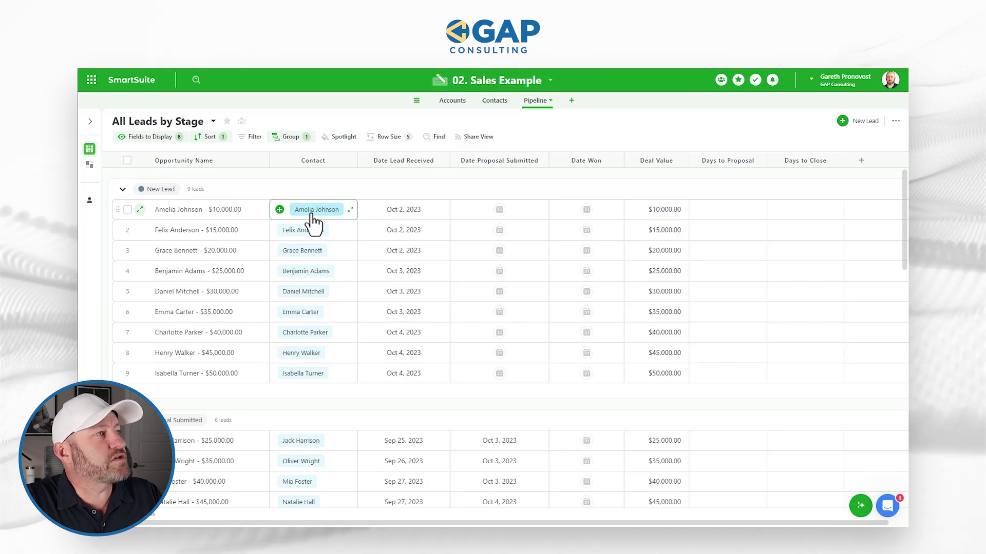
{"action": "left_click", "coordinate": [216, 217]}
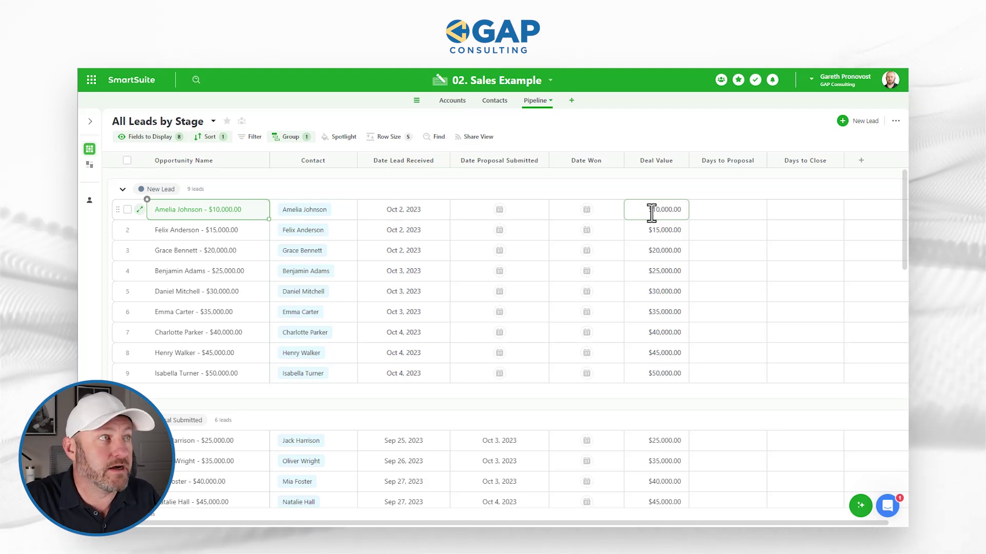
{"action": "left_click", "coordinate": [537, 100]}
Add a blank record at the end of the Contacts table.
{"action": "left_click", "coordinate": [495, 102]}
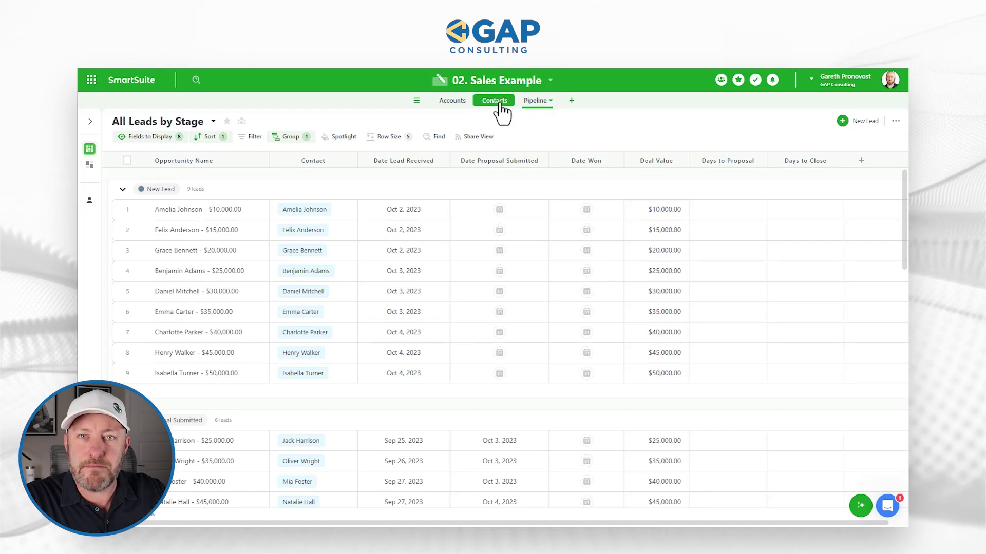
{"action": "scroll", "coordinate": [285, 267], "scroll_direction": "down", "scroll_amount": 6}
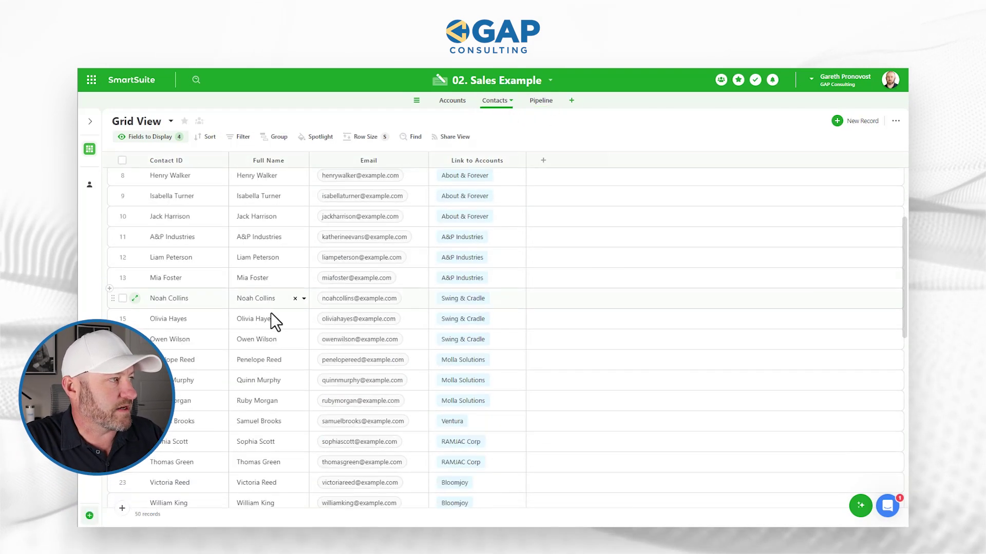
{"action": "scroll", "coordinate": [196, 439], "scroll_direction": "down", "scroll_amount": 3}
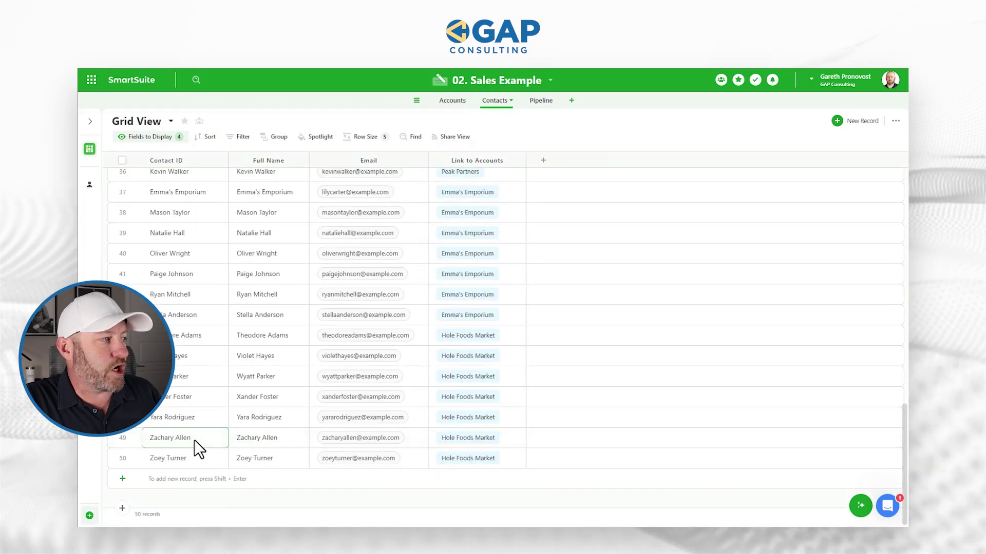
{"action": "left_click", "coordinate": [190, 451]}
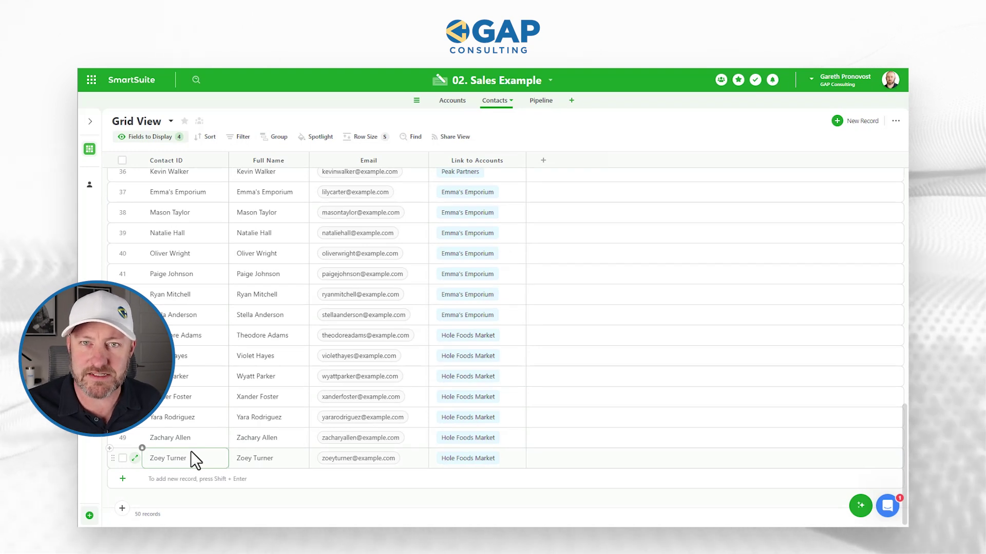
{"action": "left_click", "coordinate": [177, 487]}
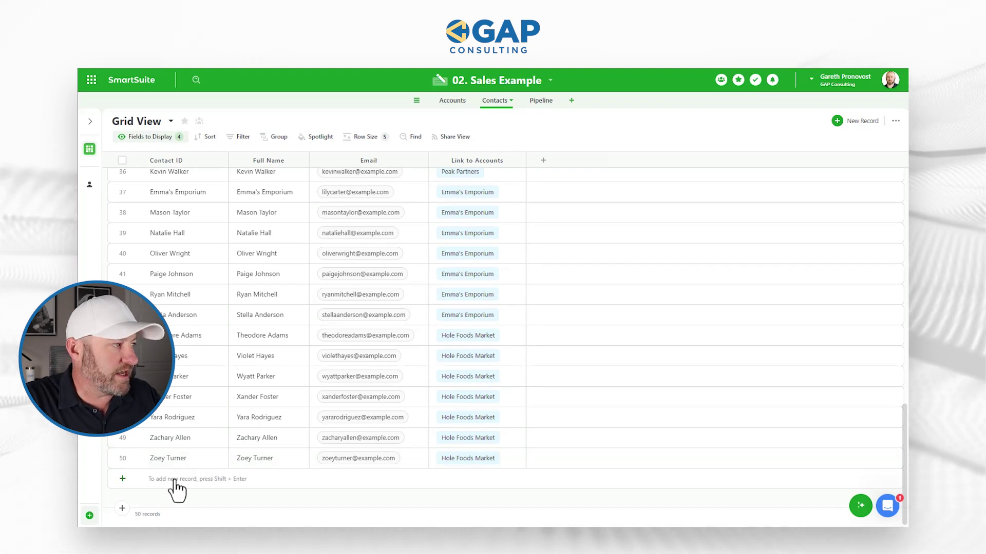
{"action": "left_click", "coordinate": [176, 487]}
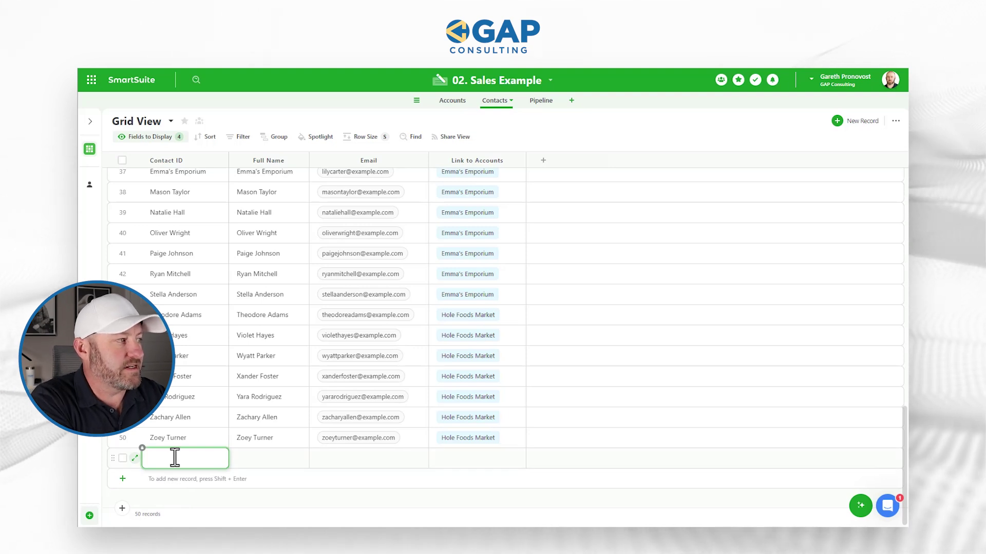
Fill in the new record's full name with first name New and last name Contact.
{"action": "key", "text": "Tab"}
{"action": "type", "text": "N"}
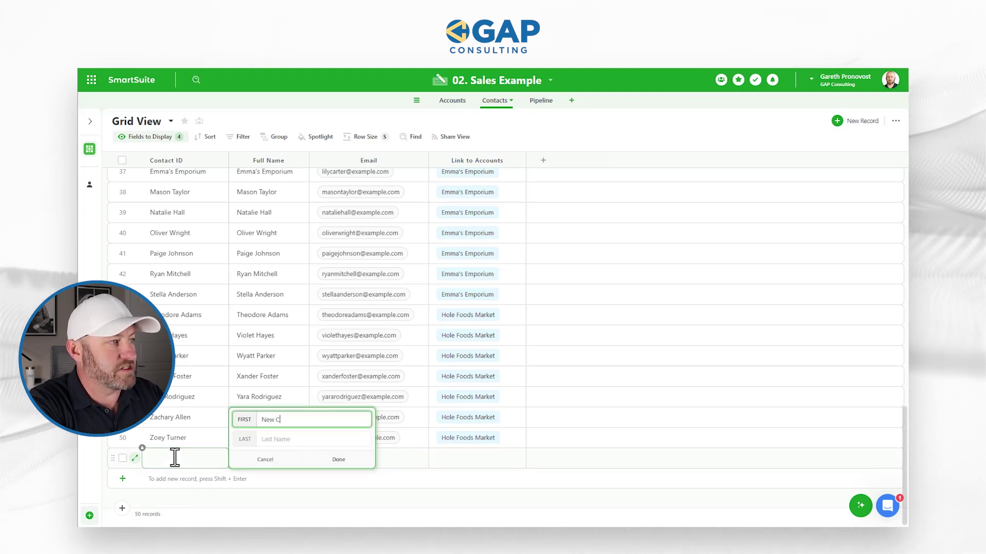
{"action": "type", "text": "ew"}
{"action": "key", "text": "Tab"}
{"action": "type", "text": "Contact"}
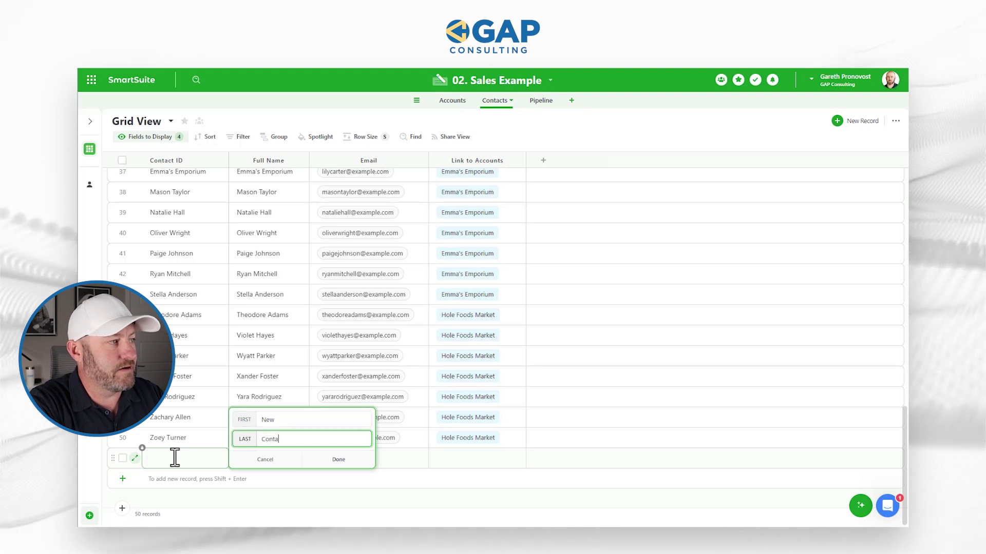
{"action": "left_click", "coordinate": [341, 460]}
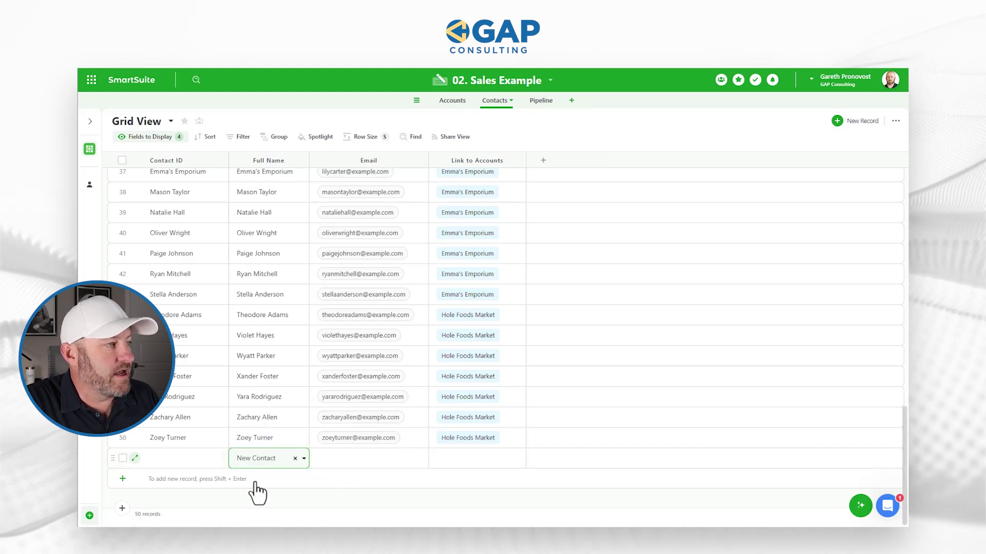
{"action": "left_click", "coordinate": [345, 455]}
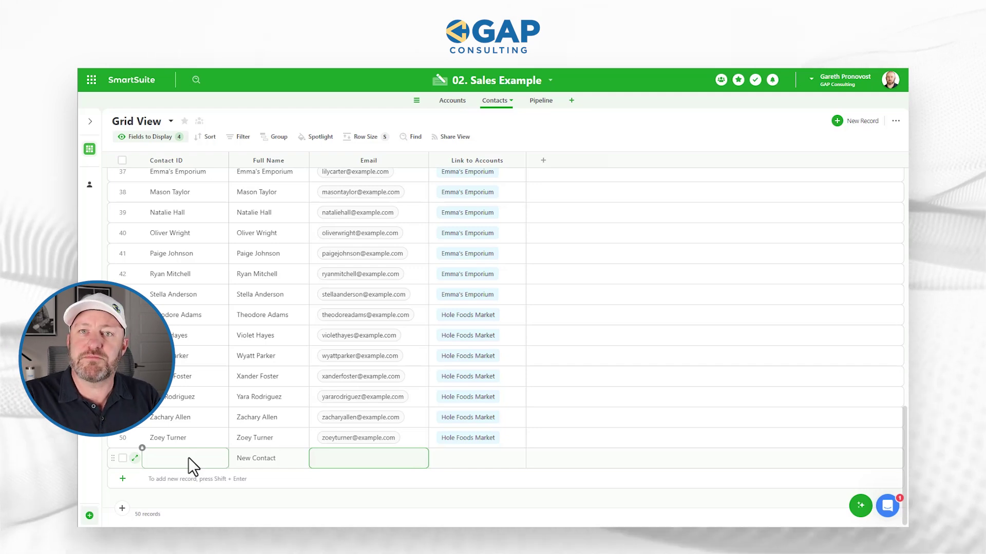
Look at the Email field's settings in the Contacts table, then close them without changes.
{"action": "left_click", "coordinate": [359, 158]}
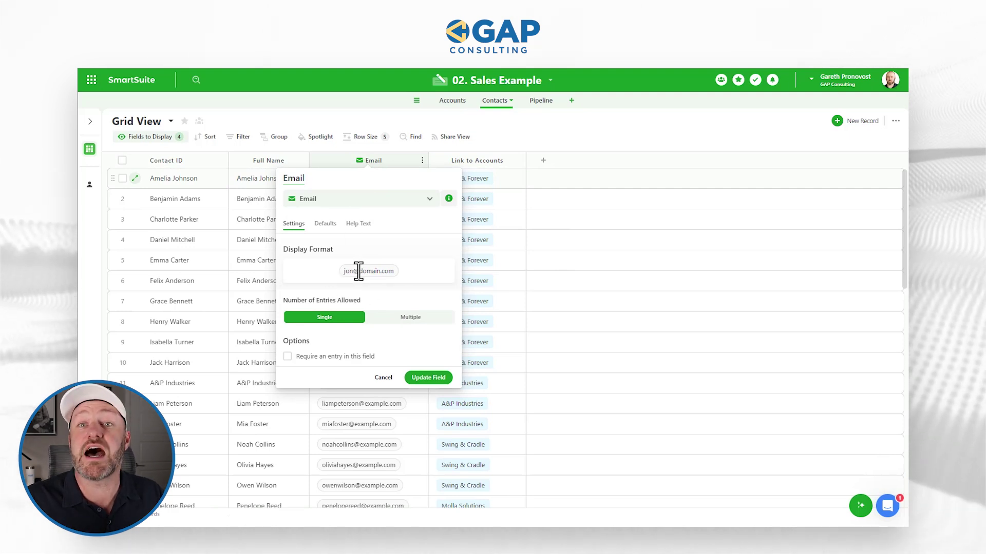
{"action": "left_click", "coordinate": [551, 177]}
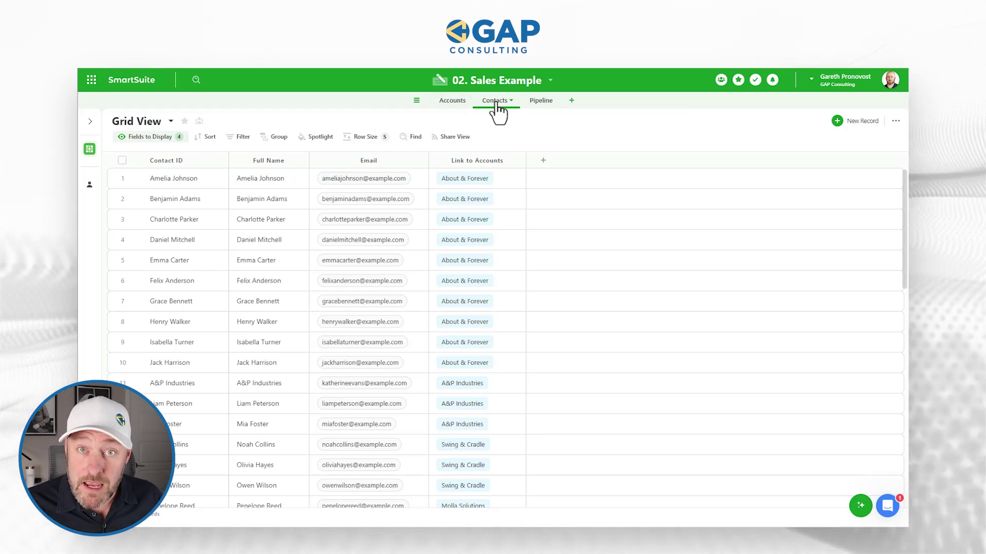
Add a Lookup field to the Accounts table that pulls Email through the Link to Contacts field.
{"action": "left_click", "coordinate": [447, 102]}
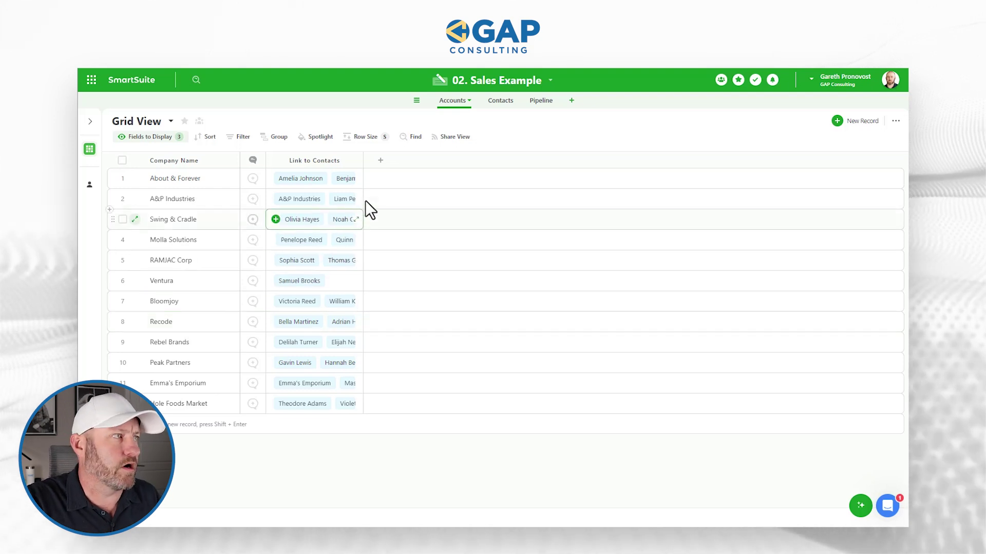
{"action": "left_click", "coordinate": [380, 160]}
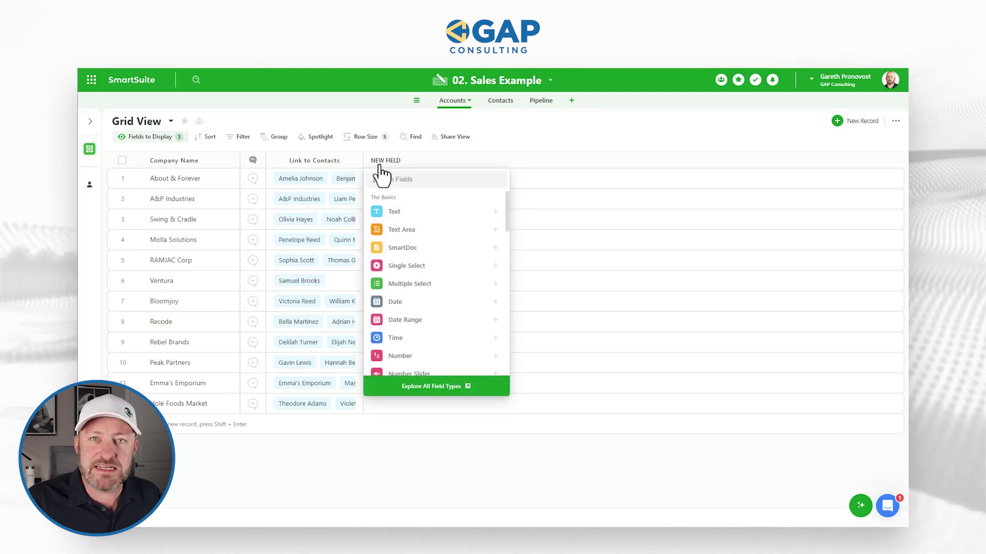
{"action": "type", "text": "look"}
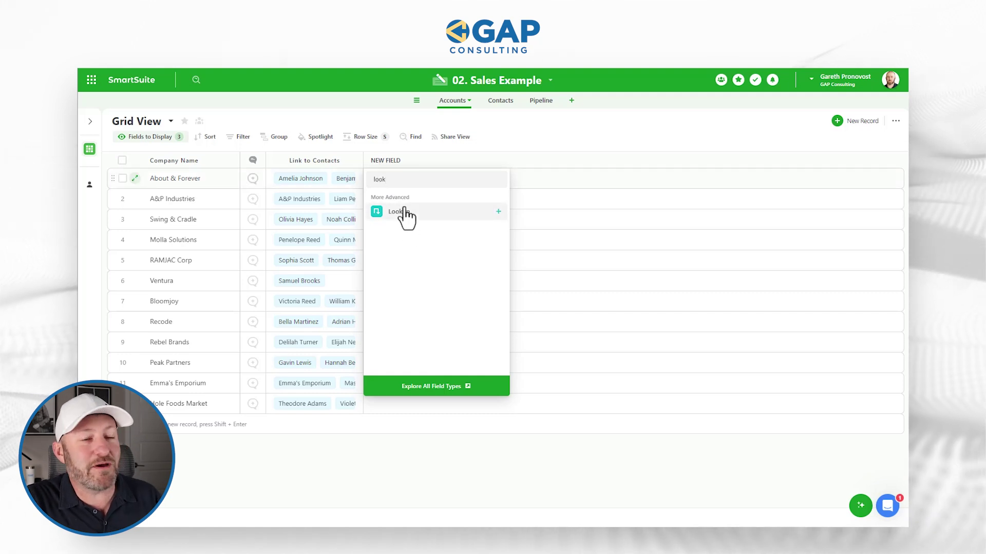
{"action": "mouse_move", "coordinate": [405, 211]}
{"action": "left_click", "coordinate": [405, 212]}
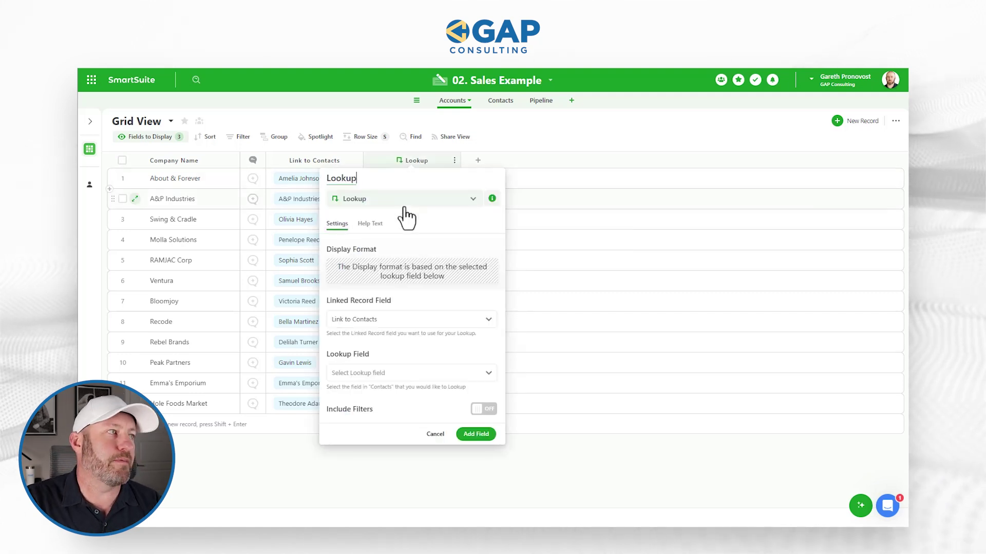
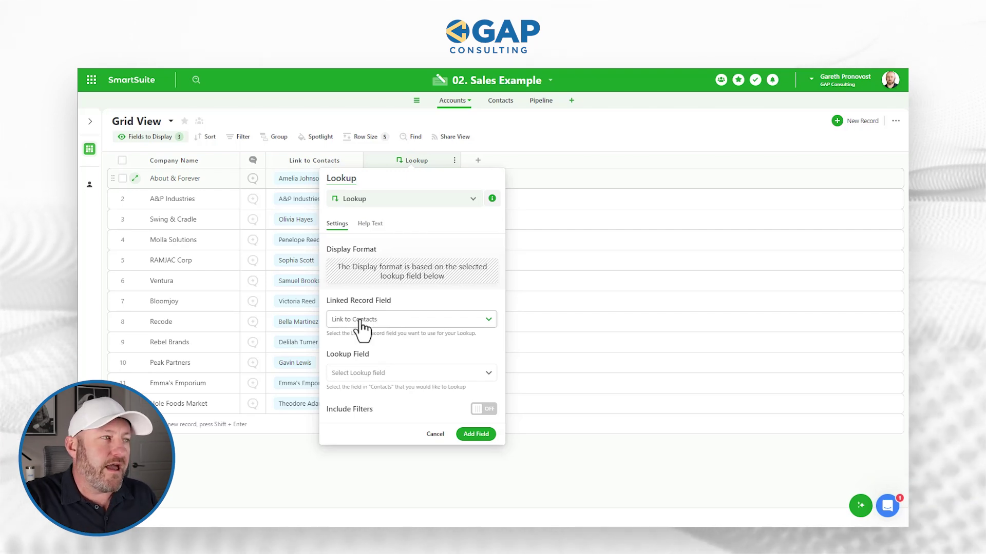
{"action": "left_click", "coordinate": [392, 374]}
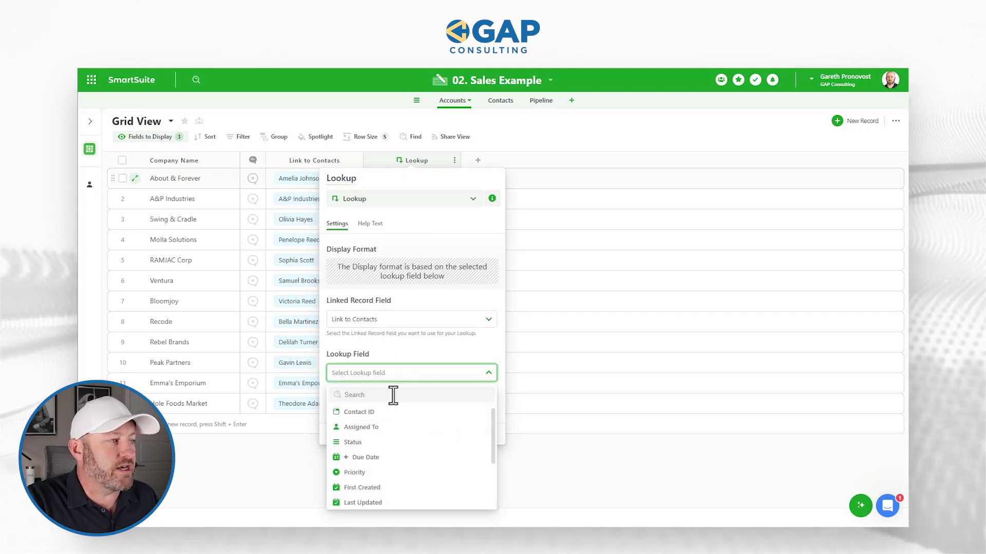
{"action": "scroll", "coordinate": [392, 442], "scroll_direction": "down", "scroll_amount": 3}
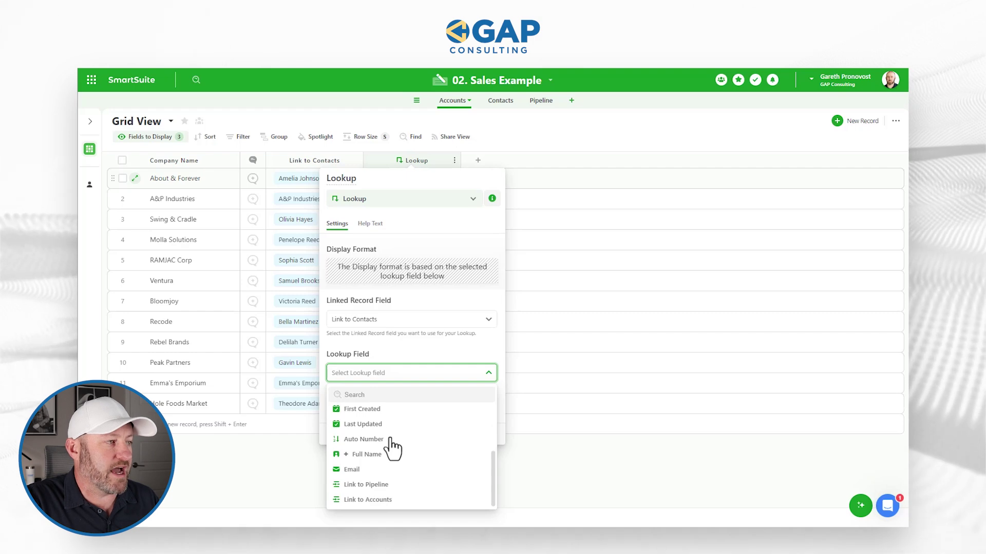
{"action": "left_click", "coordinate": [389, 470]}
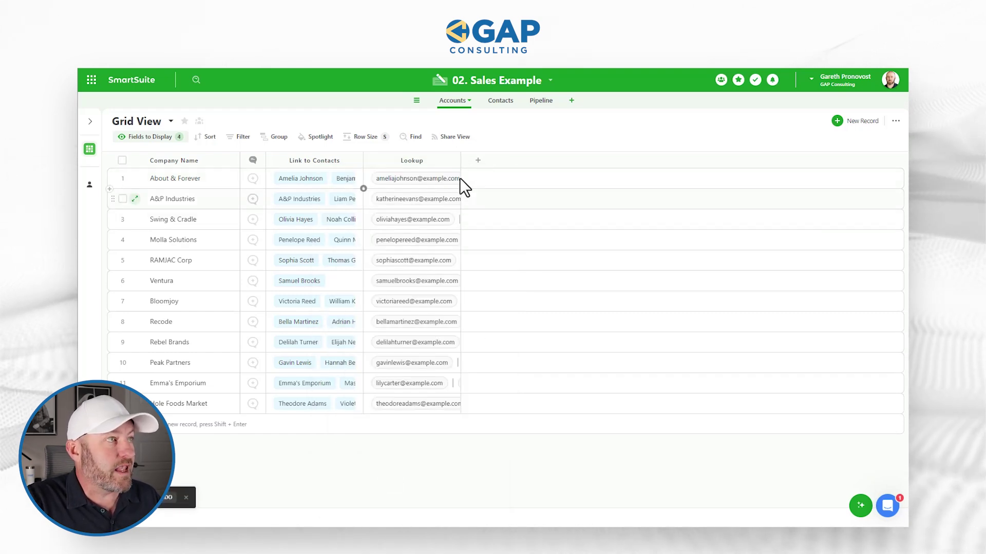
Widen the Lookup and Link to Contacts columns in Accounts so several linked entries fit in each row.
{"action": "left_click_drag", "start_coordinate": [461, 161], "coordinate": [847, 165]}
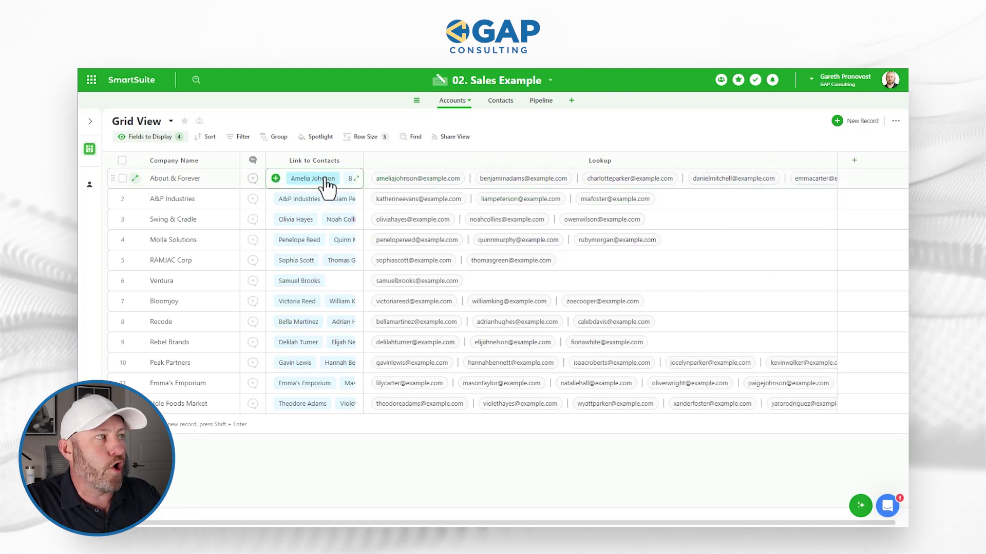
{"action": "left_click_drag", "start_coordinate": [363, 161], "coordinate": [445, 162]}
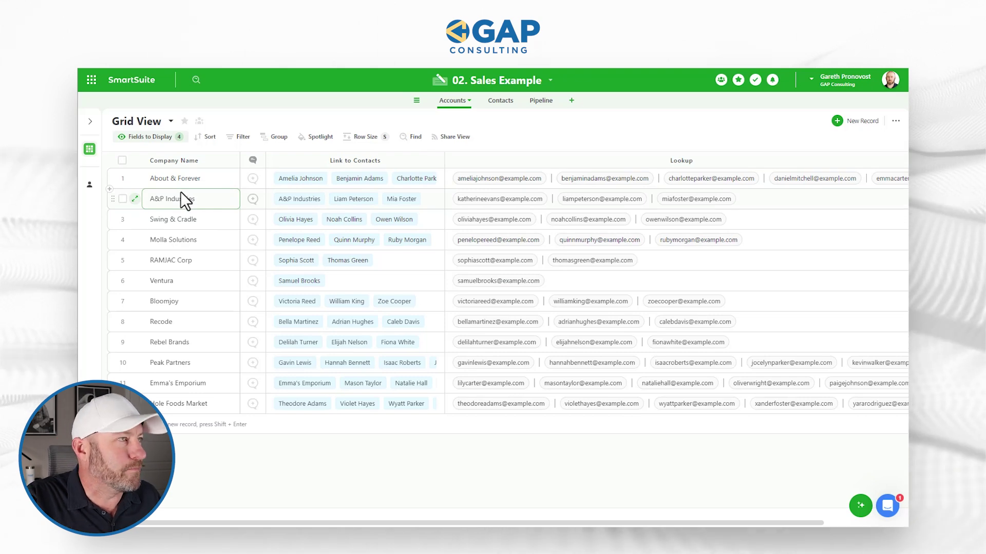
Add a Files and Images field named Profile Pic to the Contacts table.
{"action": "left_click", "coordinate": [503, 102]}
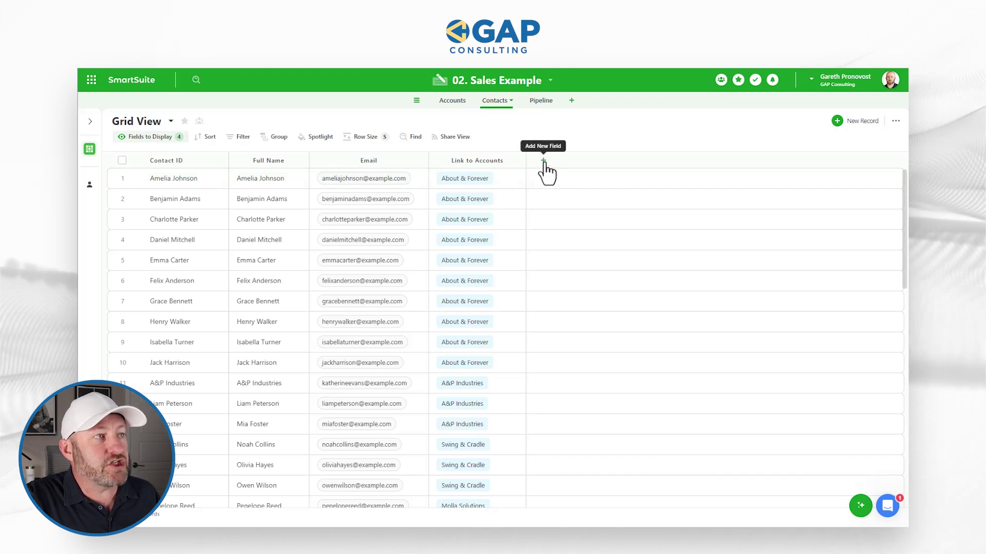
{"action": "left_click", "coordinate": [544, 161]}
{"action": "scroll", "coordinate": [546, 173], "scroll_direction": "down", "scroll_amount": 2}
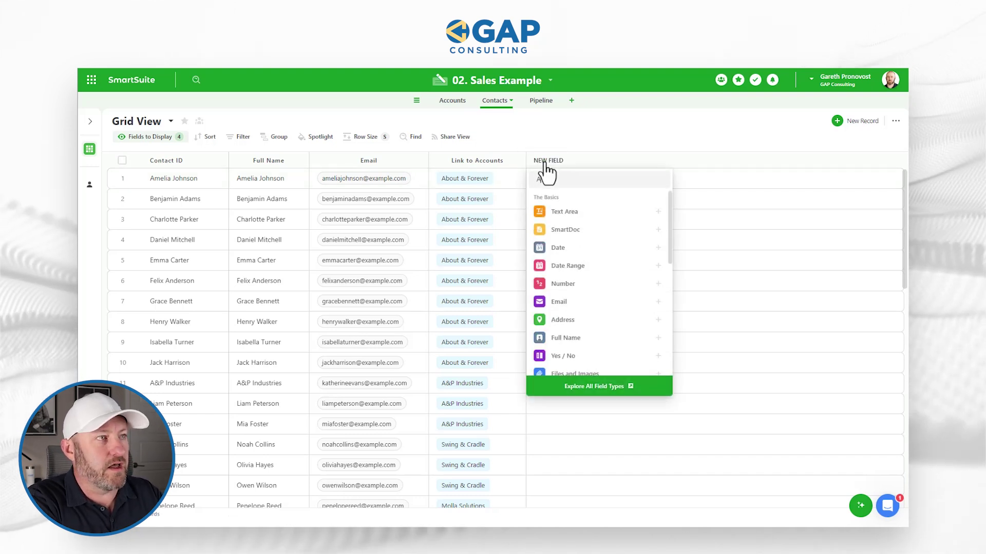
{"action": "scroll", "coordinate": [546, 173], "scroll_direction": "up", "scroll_amount": 2}
{"action": "type", "text": "A"}
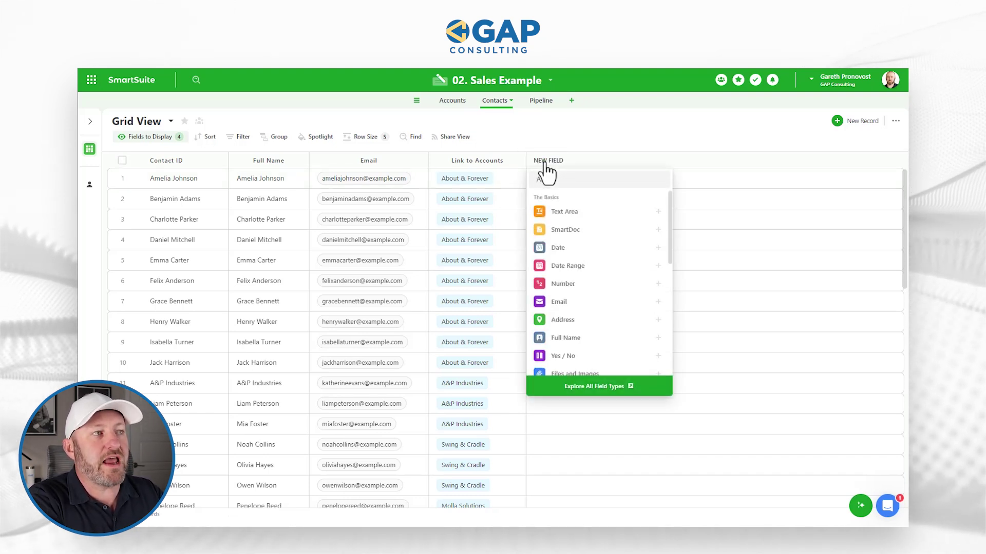
{"action": "type", "text": "ttach"}
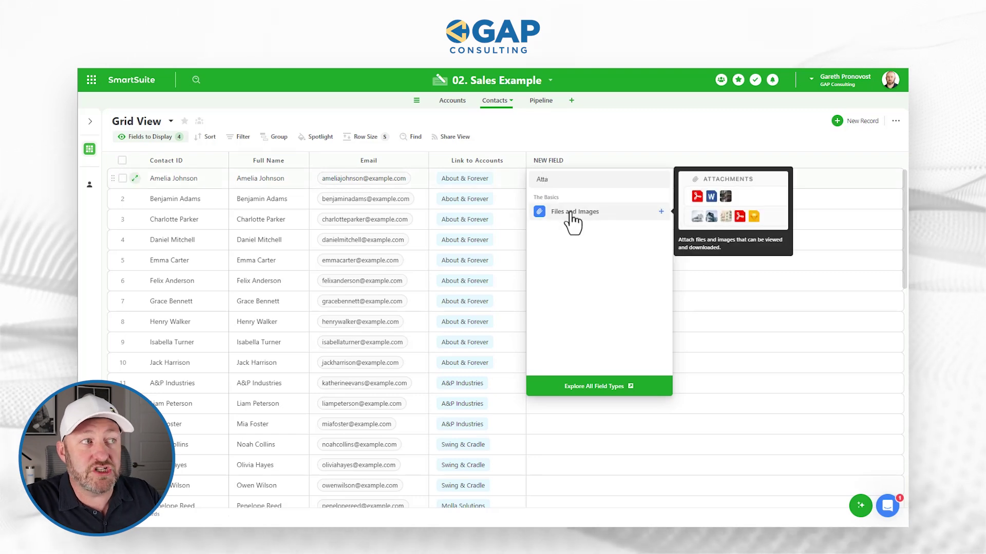
{"action": "left_click", "coordinate": [570, 212]}
{"action": "triple_click", "coordinate": [563, 179]}
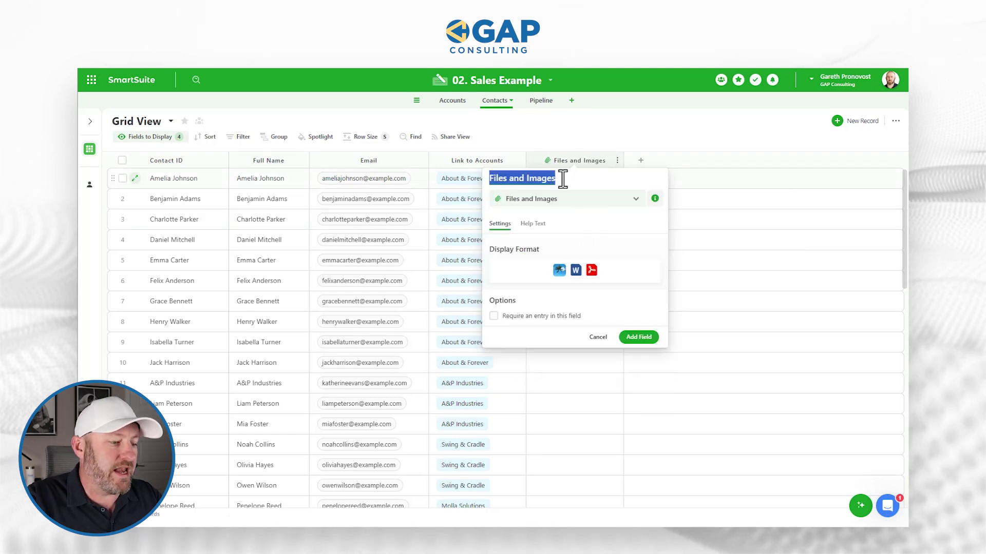
{"action": "type", "text": "Profile"}
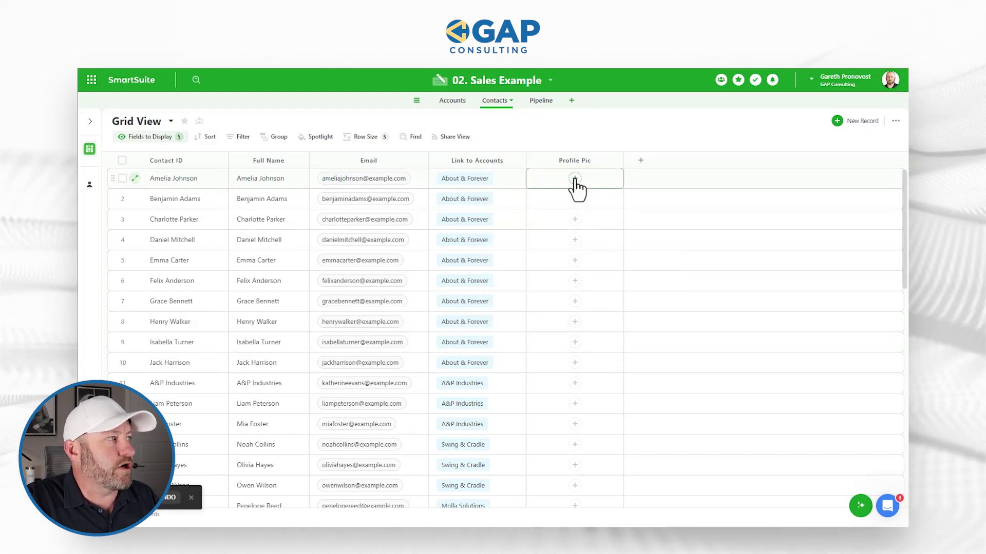
Upload a JPG photo from the computer into the Profile Pic field of the first contact.
{"action": "left_click", "coordinate": [575, 180]}
{"action": "left_click", "coordinate": [537, 178]}
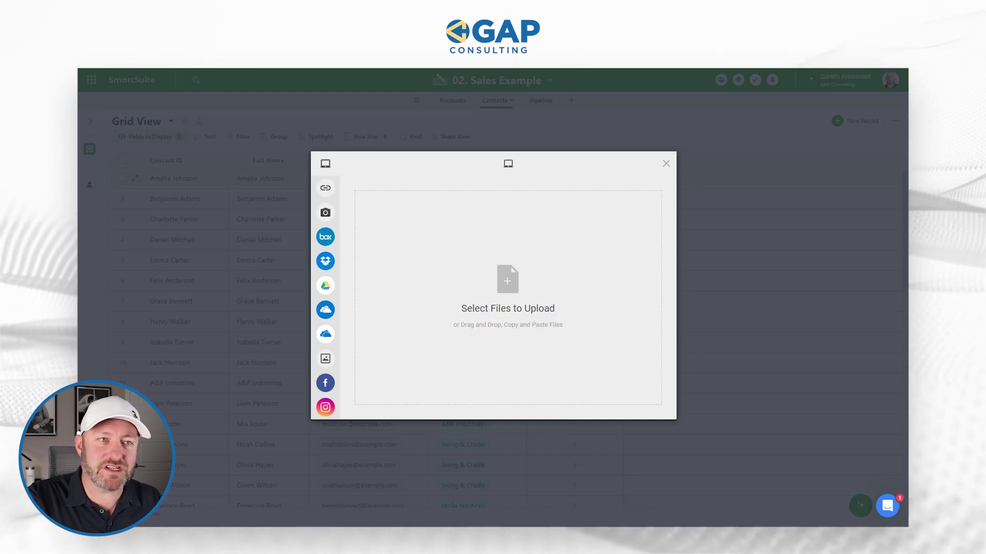
{"action": "left_click_drag", "start_coordinate": [857, 426], "coordinate": [508, 303]}
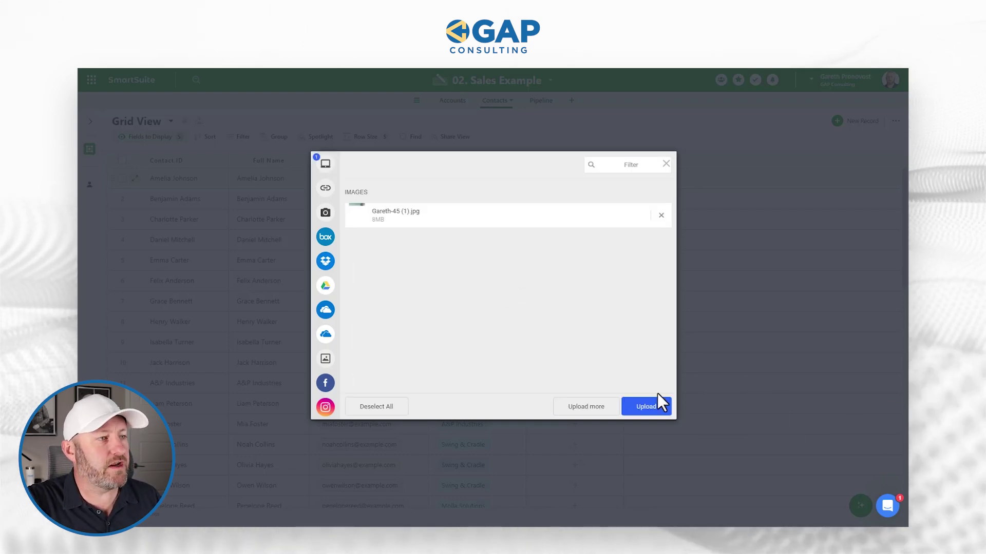
{"action": "left_click", "coordinate": [646, 407]}
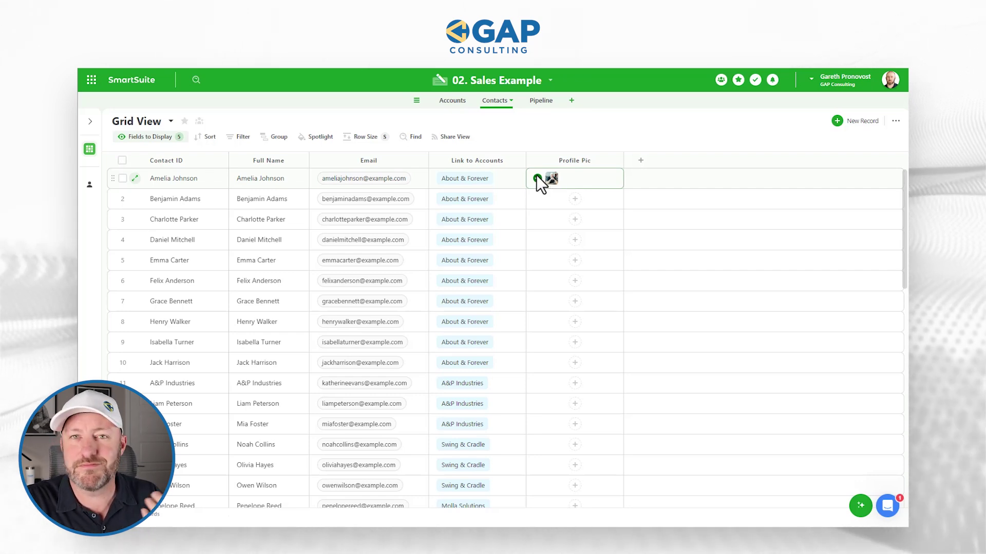
Create a Card view for the Contacts table.
{"action": "mouse_move", "coordinate": [94, 199]}
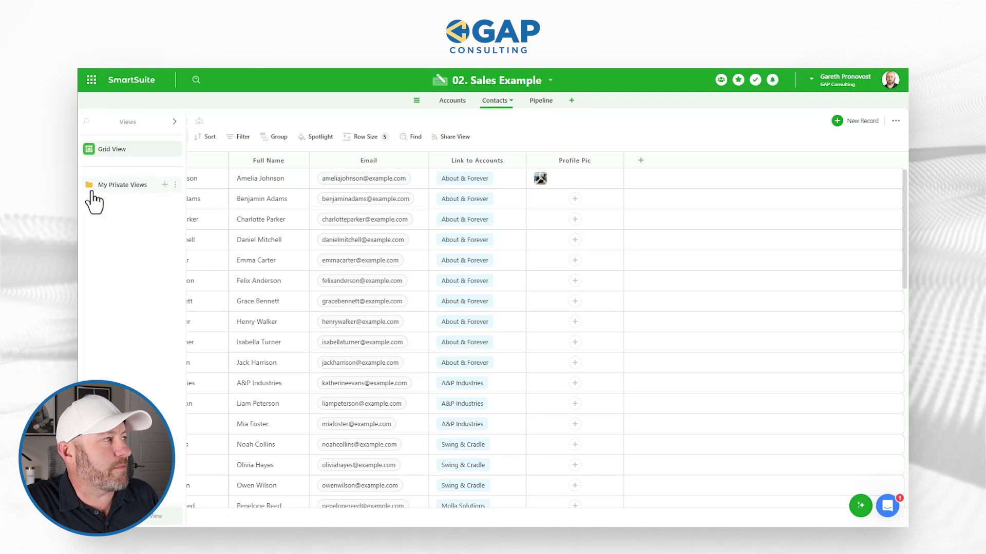
{"action": "left_click", "coordinate": [148, 517]}
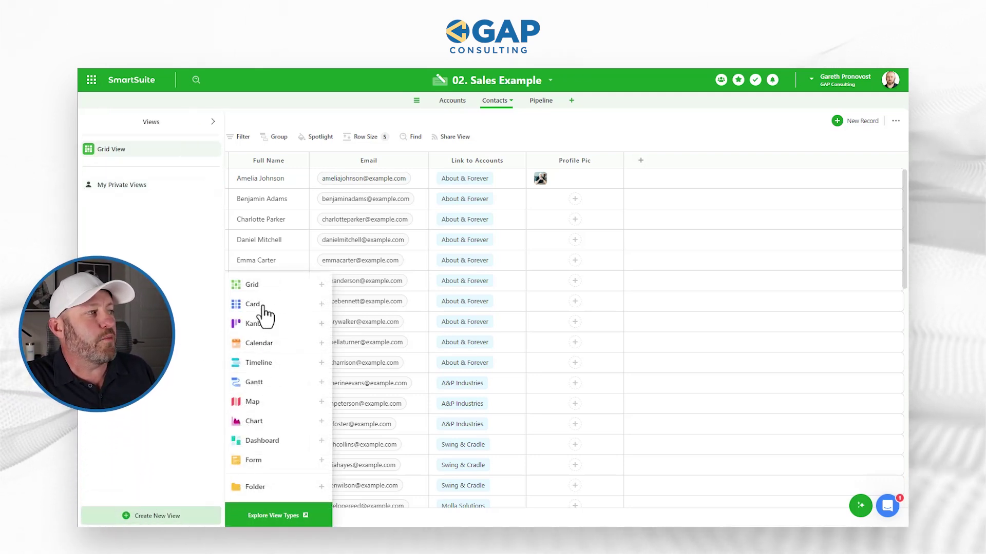
{"action": "mouse_move", "coordinate": [267, 300]}
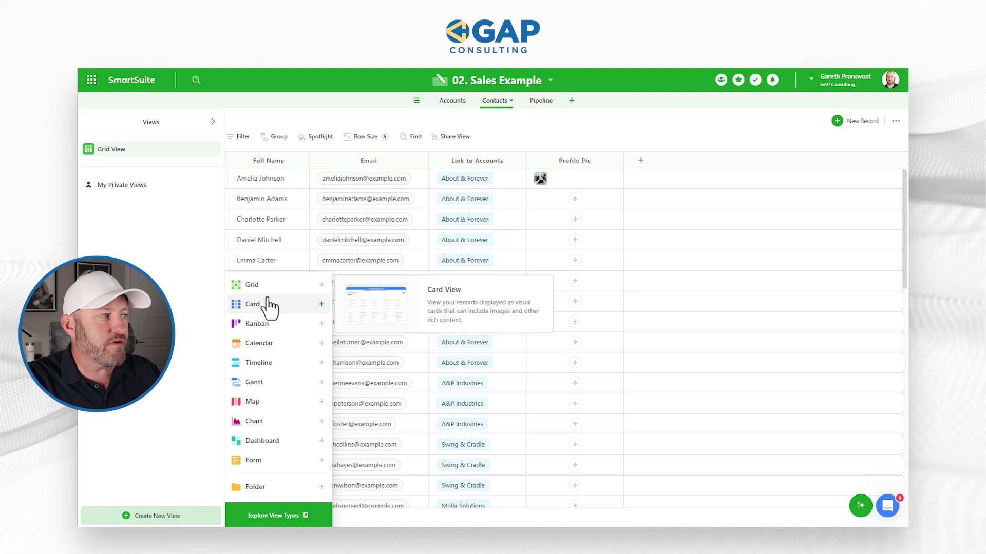
{"action": "mouse_move", "coordinate": [291, 343]}
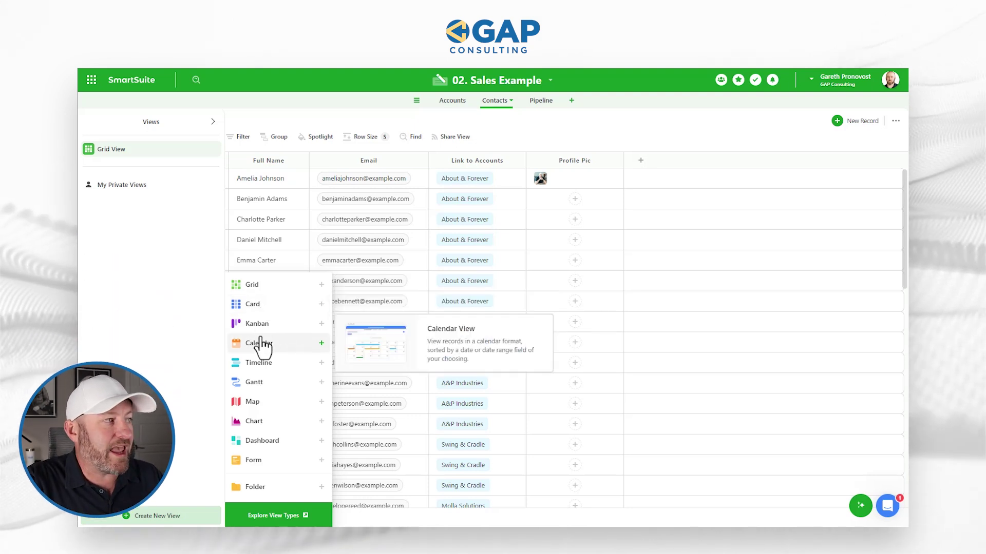
{"action": "mouse_move", "coordinate": [261, 329]}
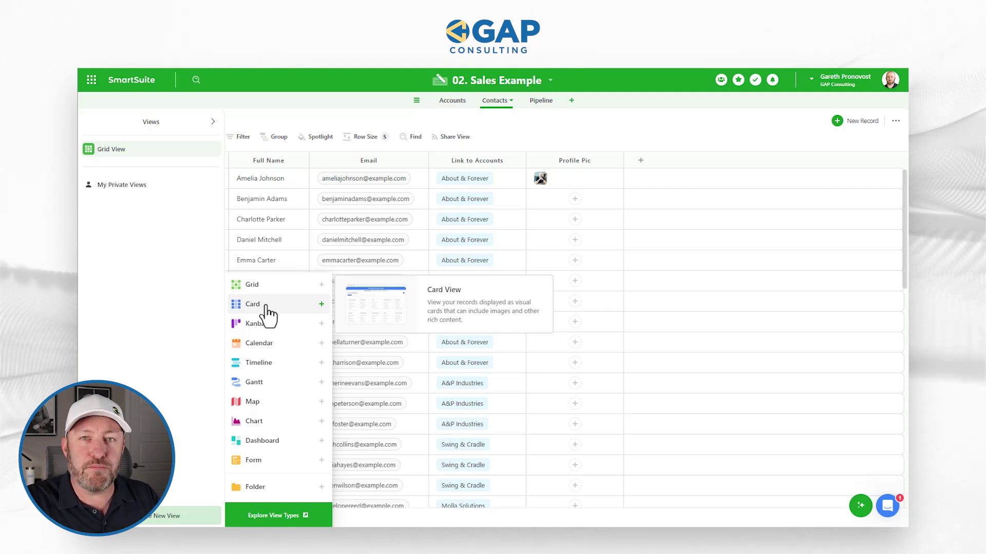
{"action": "left_click", "coordinate": [267, 307]}
{"action": "left_click", "coordinate": [562, 368]}
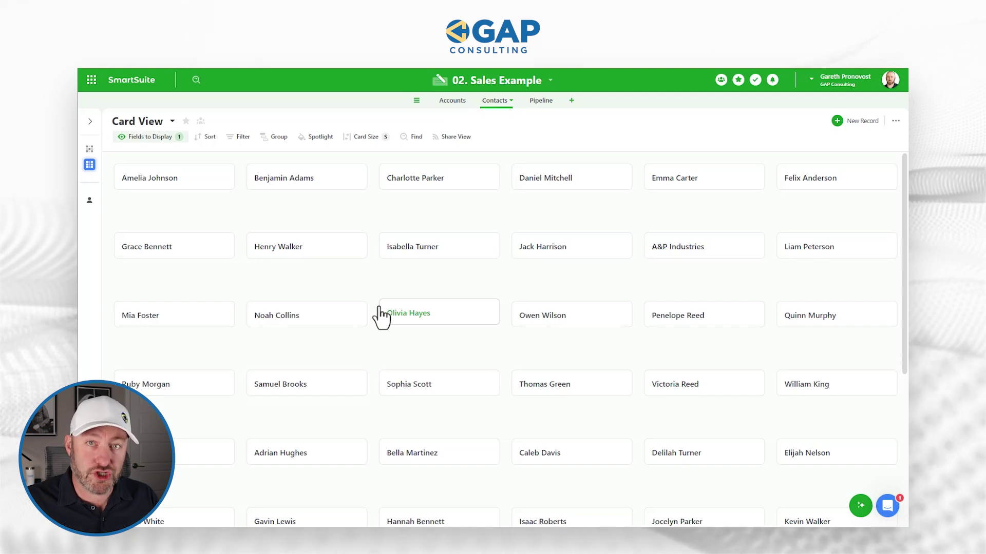
Show the Profile Pic field on the contact cards and preview the first contact's picture.
{"action": "left_click", "coordinate": [162, 137]}
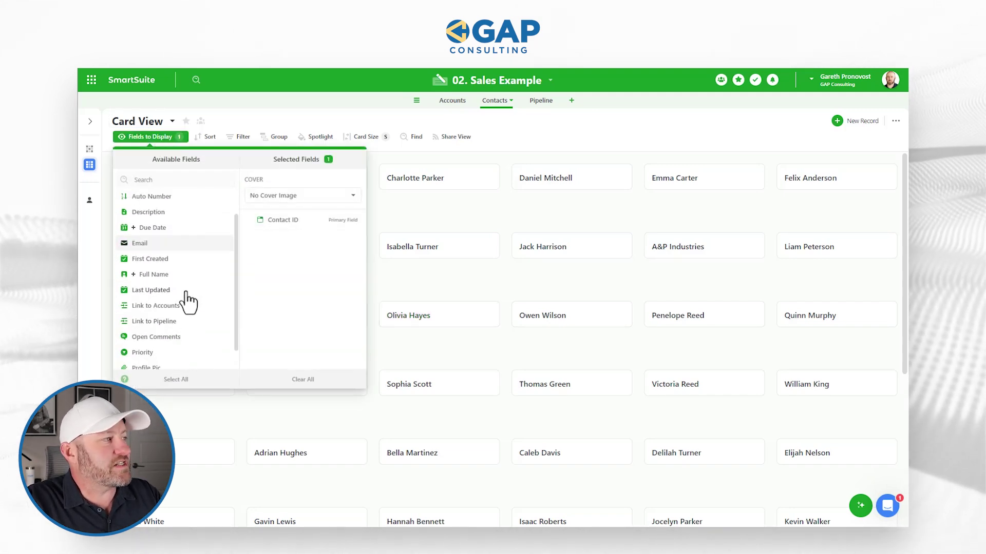
{"action": "scroll", "coordinate": [179, 329], "scroll_direction": "down", "scroll_amount": 1}
{"action": "left_click", "coordinate": [174, 345]}
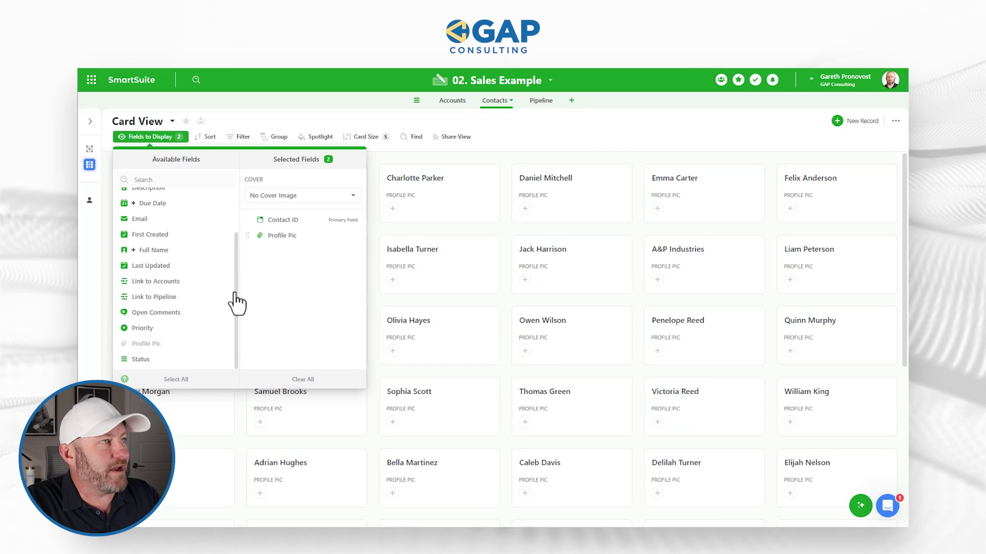
{"action": "left_click", "coordinate": [515, 132]}
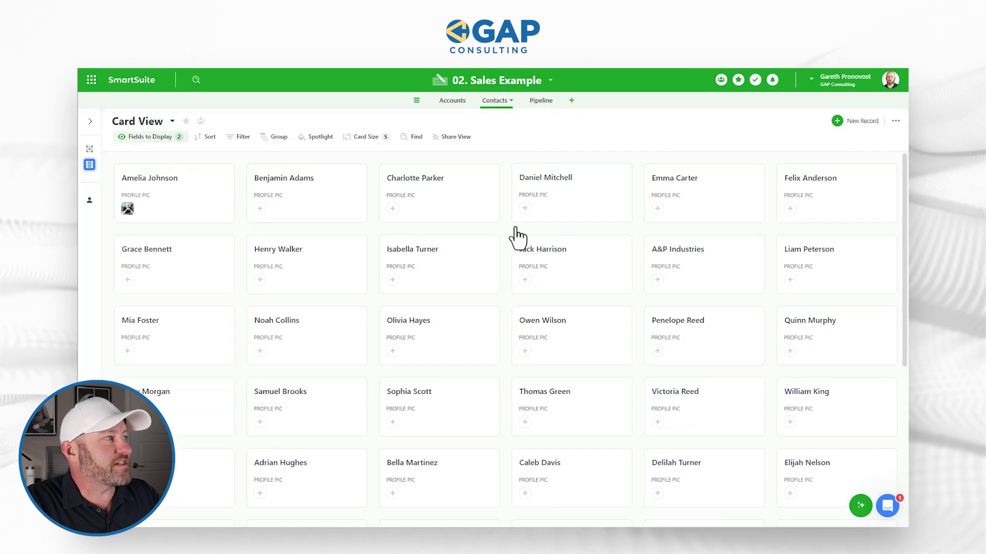
{"action": "left_click", "coordinate": [128, 207]}
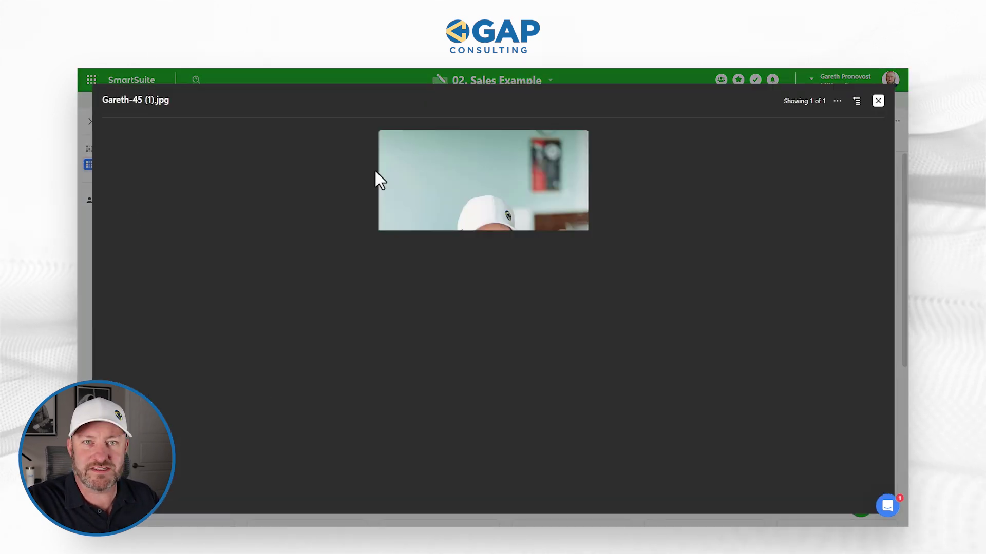
{"action": "left_click", "coordinate": [879, 101]}
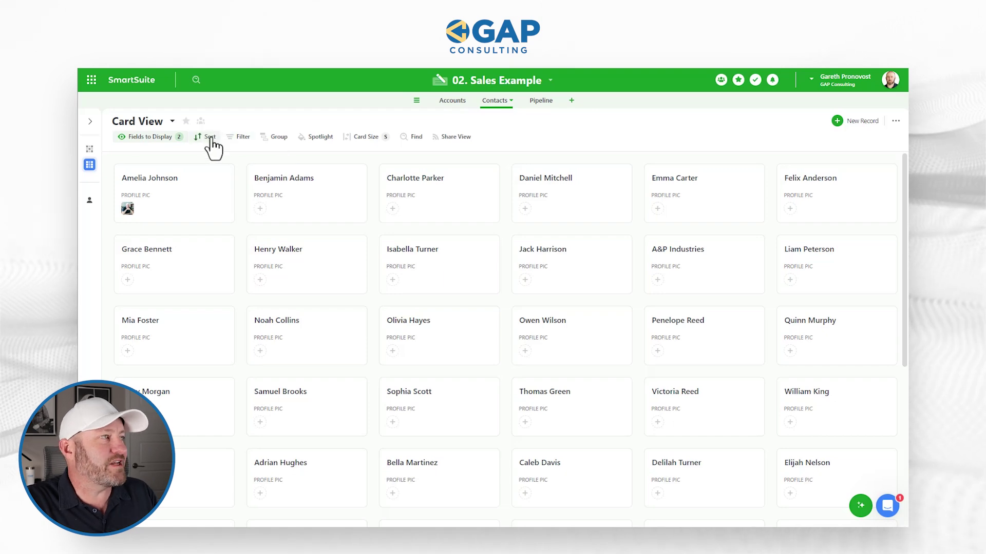
Filter the Card View to contacts whose Link to Accounts has any of About & Forever.
{"action": "left_click", "coordinate": [239, 137]}
{"action": "left_click", "coordinate": [300, 168]}
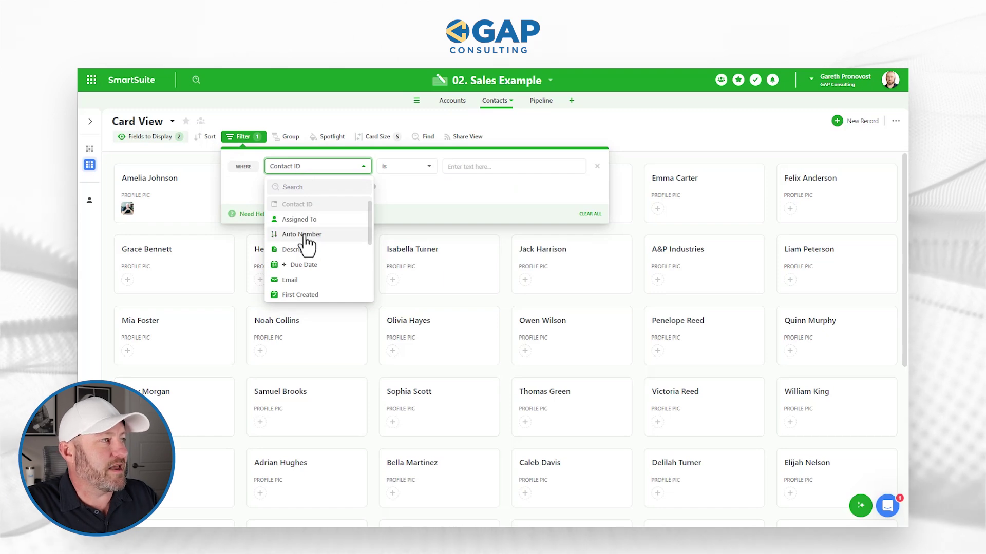
{"action": "type", "text": "link"}
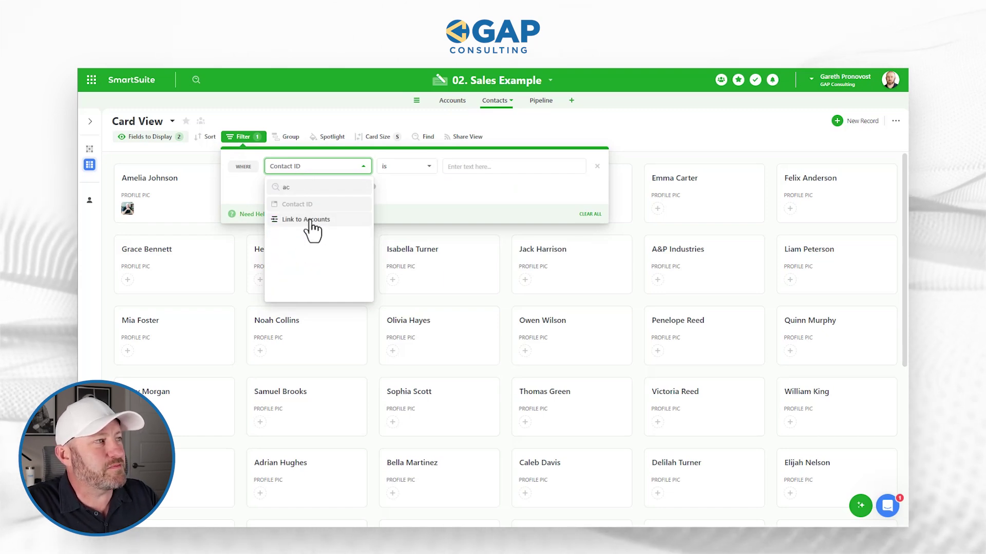
{"action": "left_click", "coordinate": [306, 219]}
{"action": "left_click", "coordinate": [454, 167]}
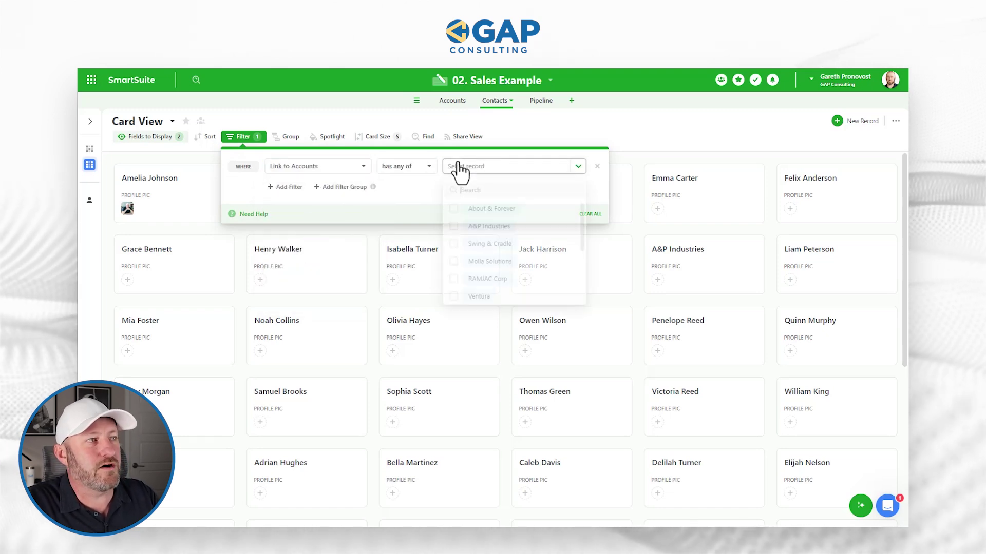
{"action": "left_click", "coordinate": [453, 206]}
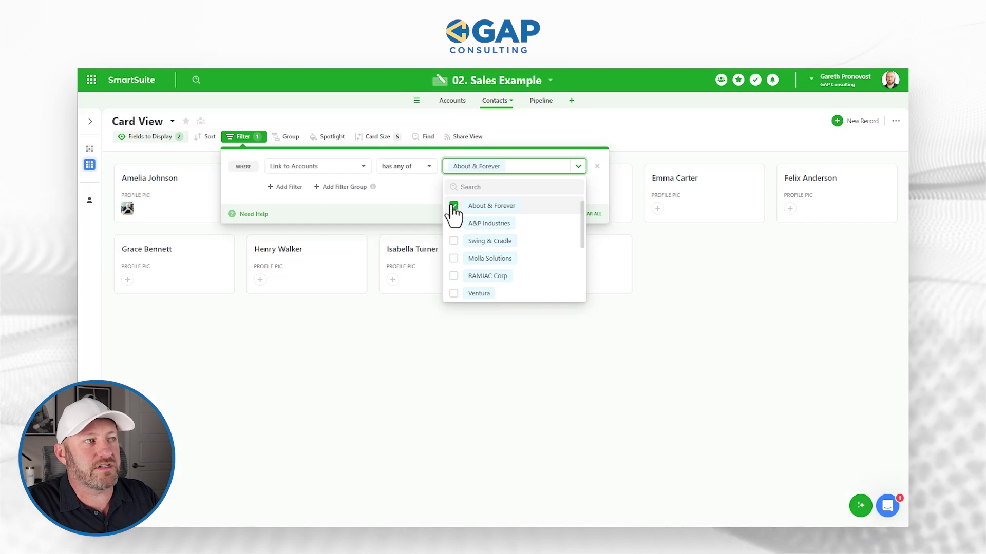
{"action": "left_click", "coordinate": [587, 131]}
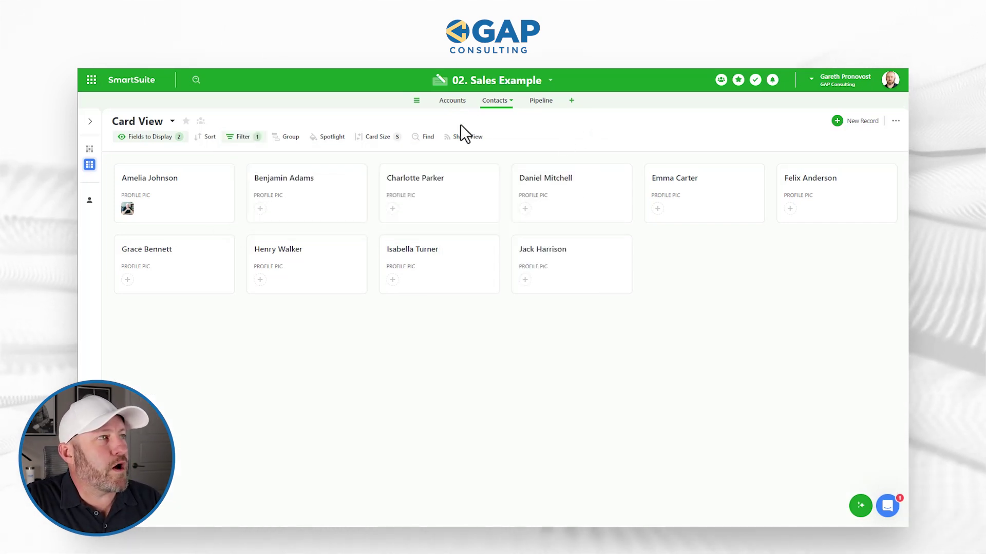
Start the solution's first automation with the trigger "When a record matches a condition".
{"action": "mouse_move", "coordinate": [89, 166]}
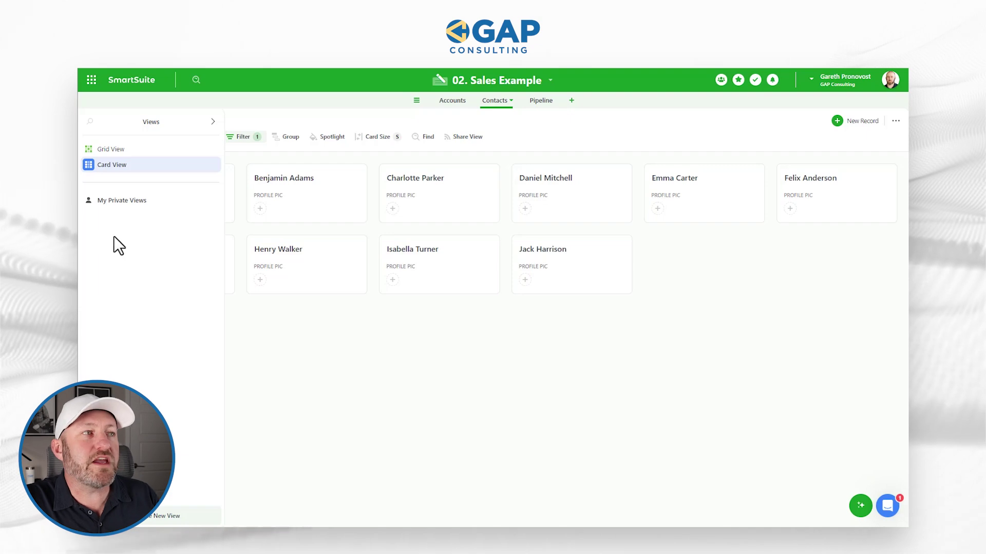
{"action": "left_click", "coordinate": [524, 83]}
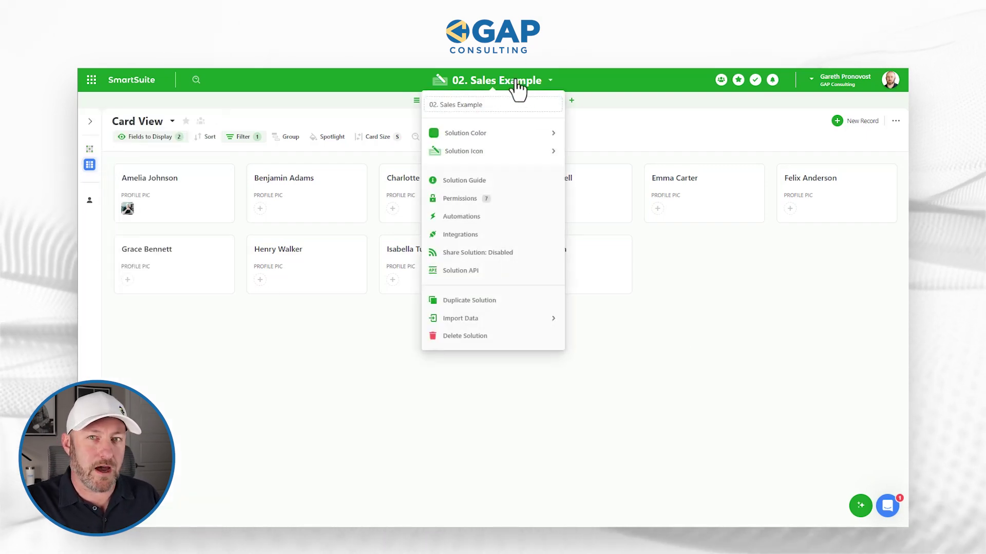
{"action": "left_click", "coordinate": [497, 218]}
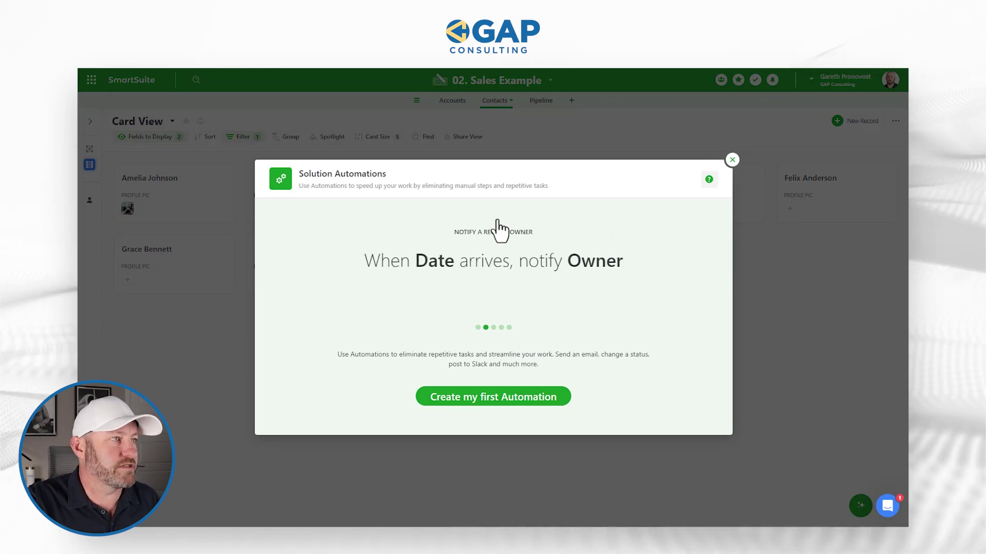
{"action": "left_click", "coordinate": [500, 399]}
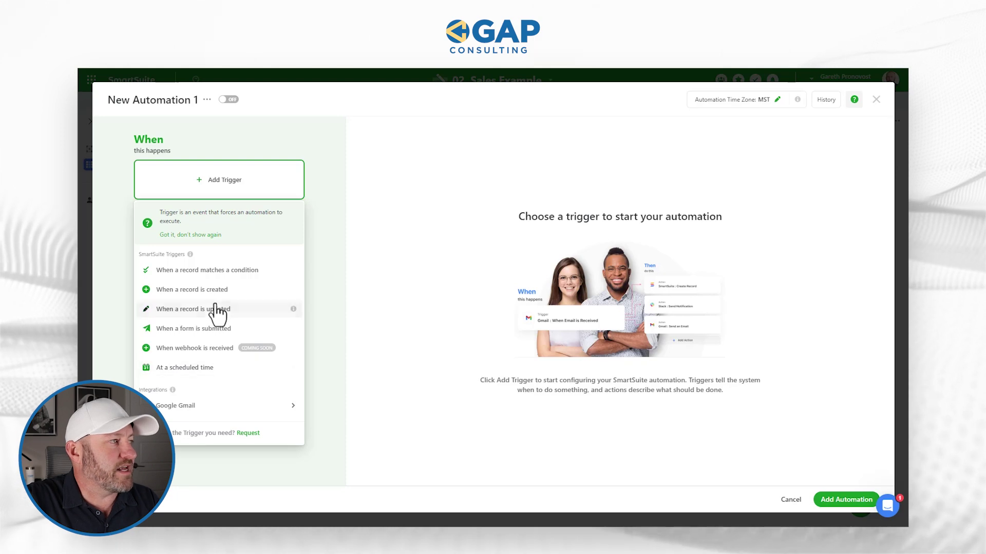
{"action": "left_click", "coordinate": [211, 270]}
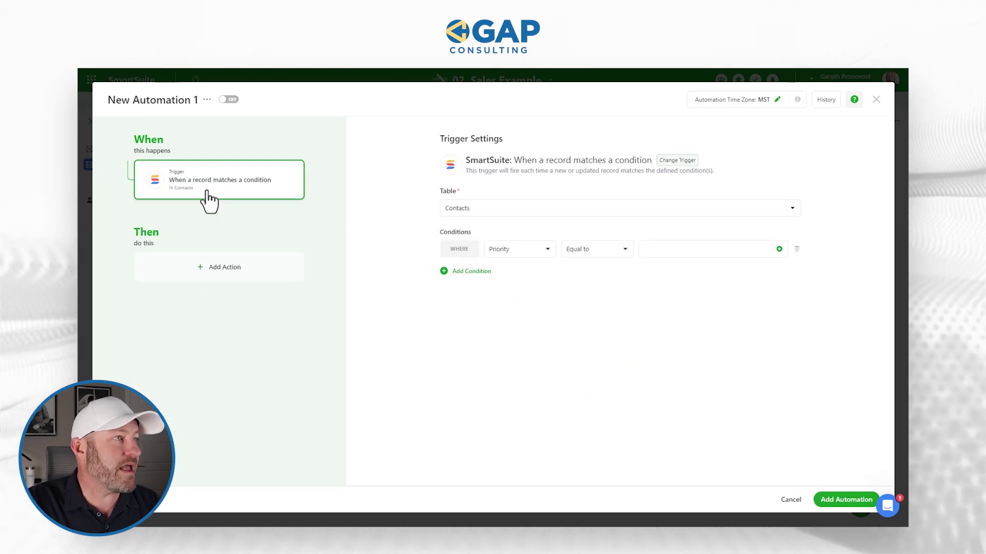
Set the trigger to watch the Pipeline table for records where Pipeline Stage is equal to Deal Won.
{"action": "left_click", "coordinate": [476, 208]}
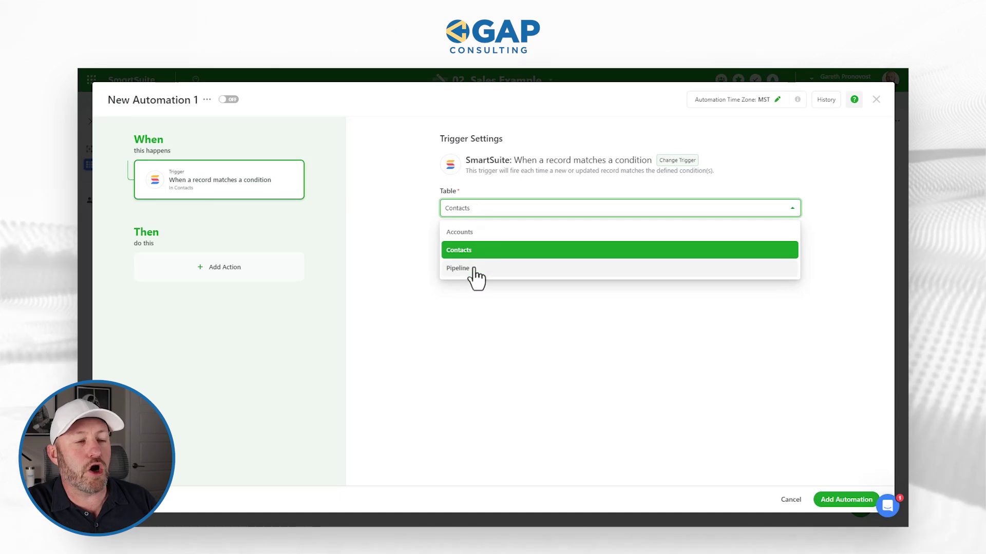
{"action": "left_click", "coordinate": [473, 269]}
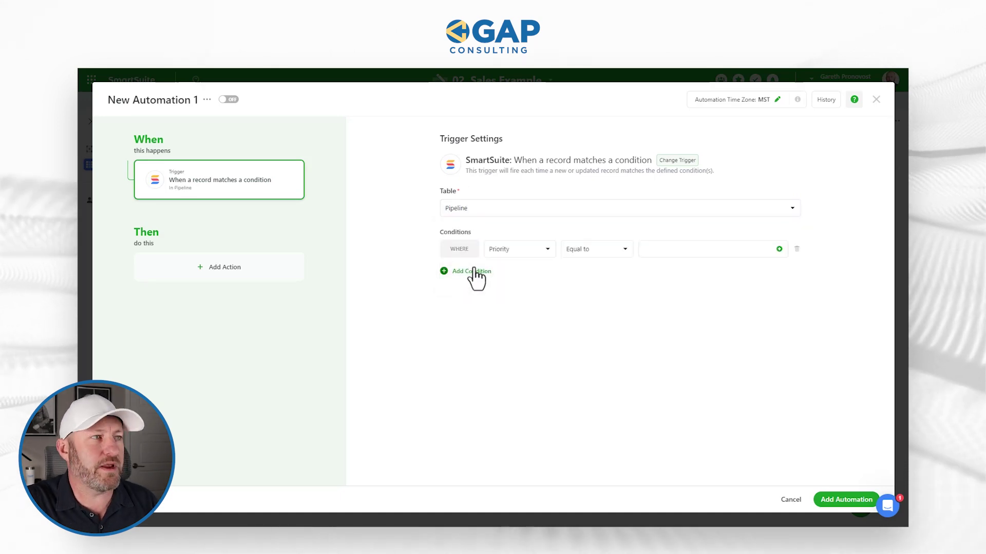
{"action": "left_click", "coordinate": [524, 250]}
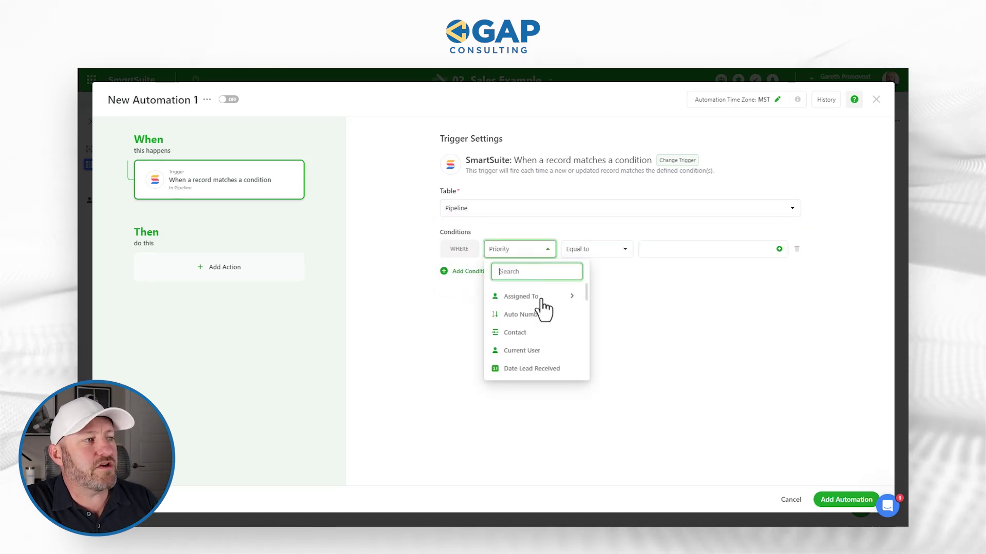
{"action": "scroll", "coordinate": [538, 318], "scroll_direction": "down", "scroll_amount": 5}
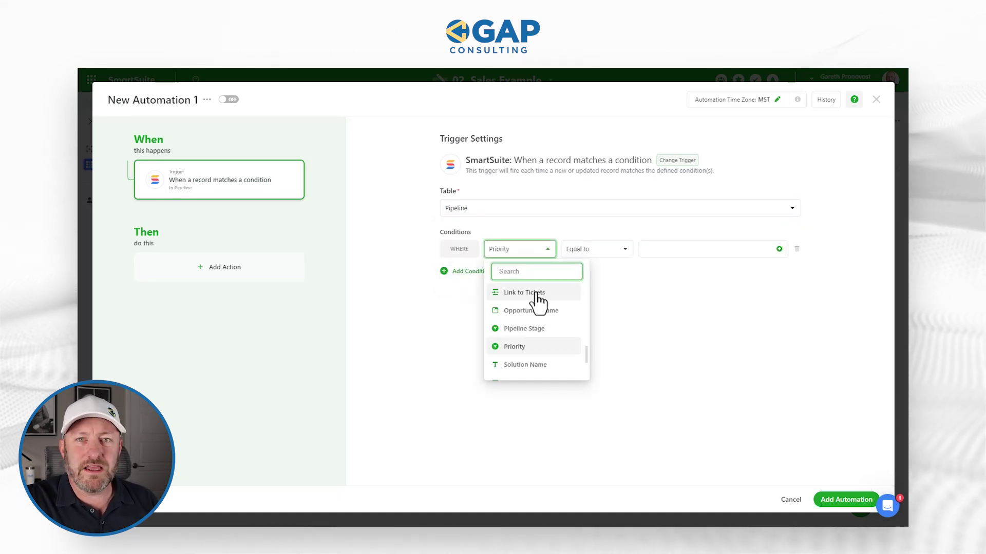
{"action": "left_click", "coordinate": [537, 331]}
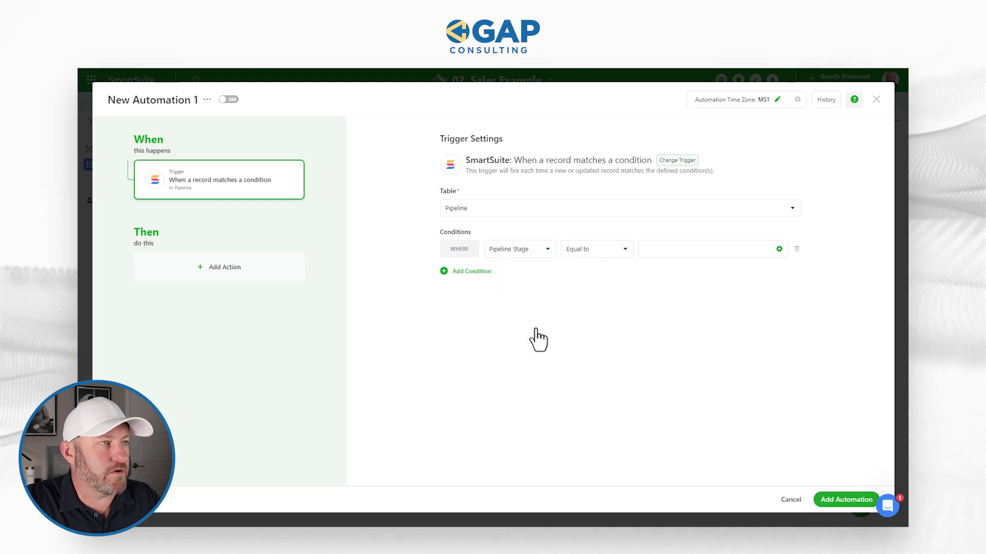
{"action": "left_click", "coordinate": [646, 252]}
{"action": "left_click", "coordinate": [705, 348]}
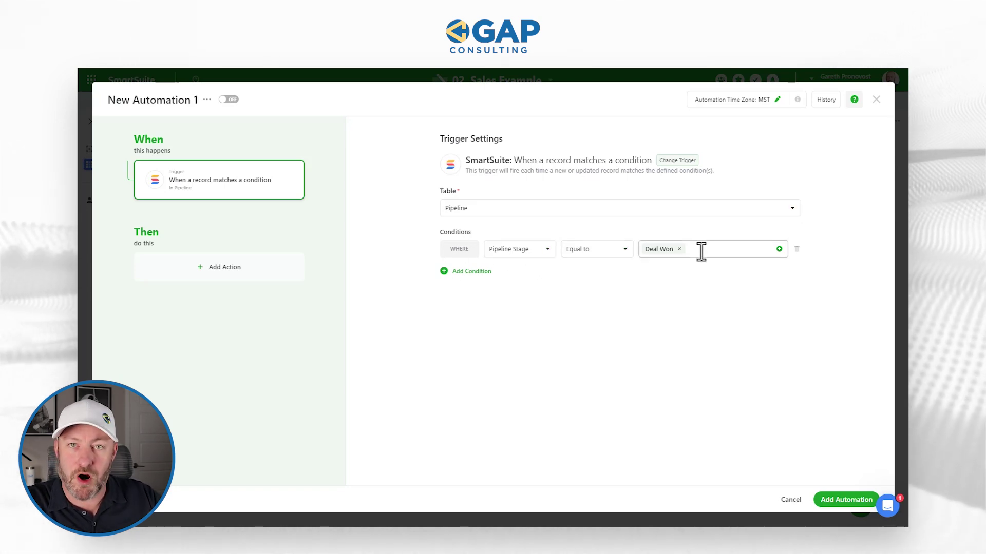
Examine the actions available for the automation, including the Slack, Microsoft Teams, Google Gmail and Google Calendar integrations.
{"action": "left_click", "coordinate": [242, 268]}
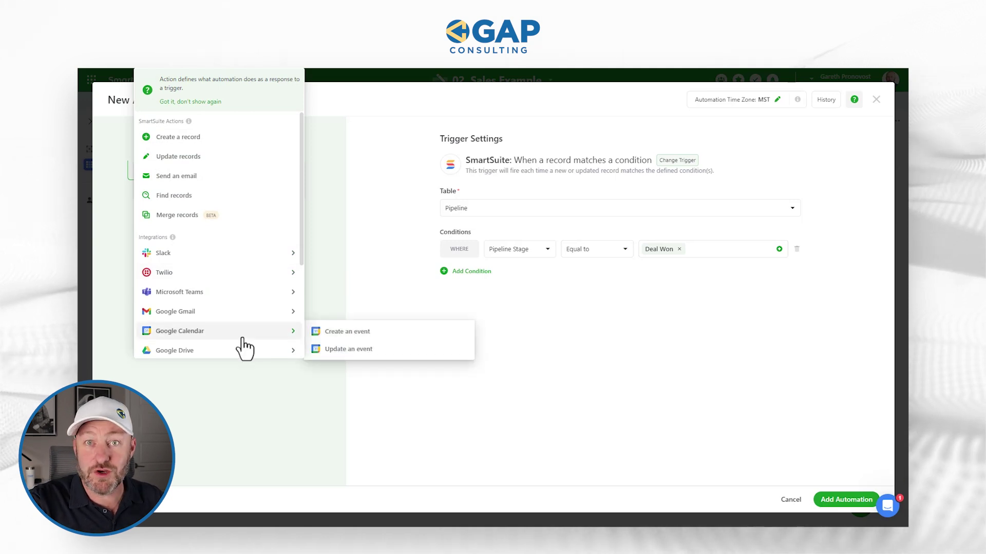
{"action": "scroll", "coordinate": [231, 288], "scroll_direction": "down", "scroll_amount": 3}
{"action": "scroll", "coordinate": [235, 298], "scroll_direction": "up", "scroll_amount": 3}
{"action": "mouse_move", "coordinate": [231, 295]}
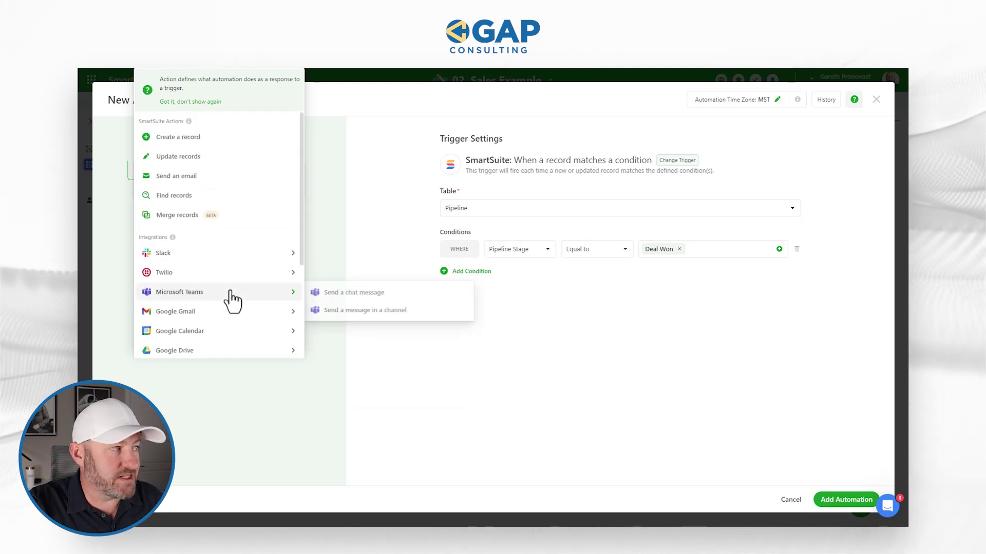
{"action": "mouse_move", "coordinate": [206, 252]}
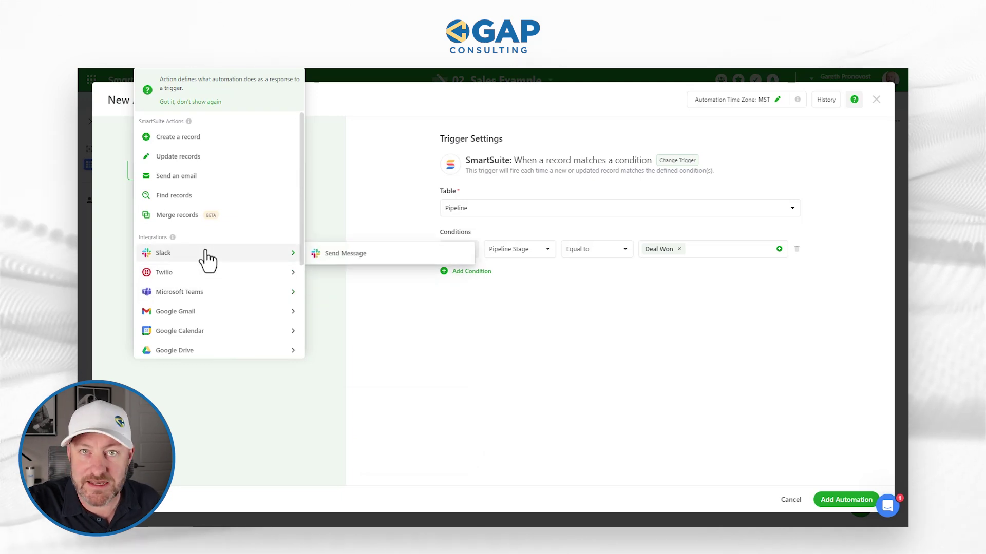
{"action": "mouse_move", "coordinate": [212, 316]}
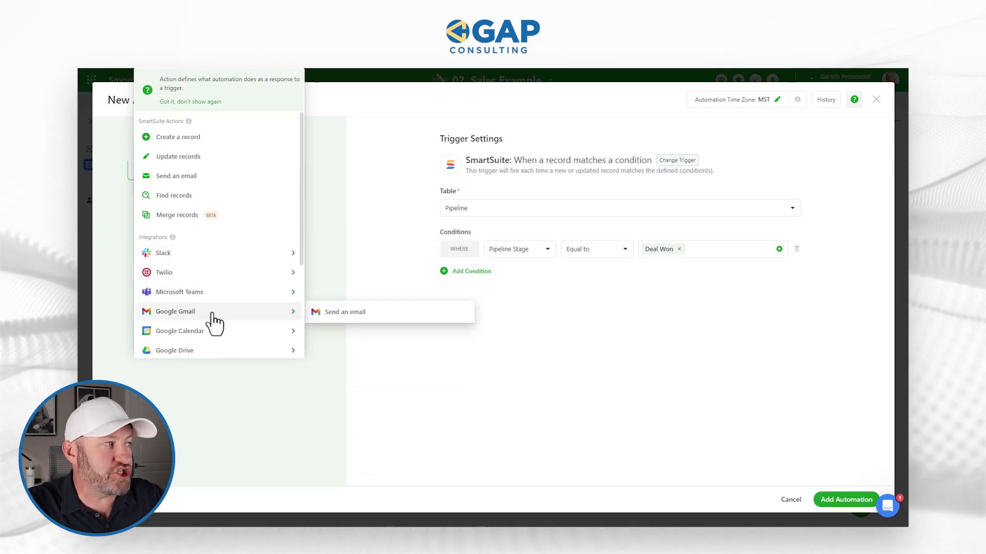
{"action": "mouse_move", "coordinate": [223, 335]}
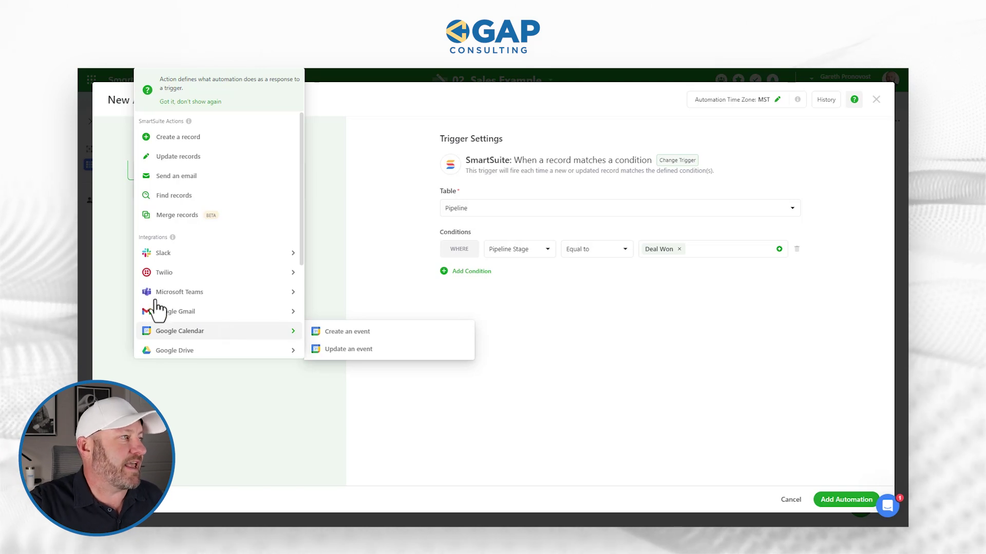
{"action": "mouse_move", "coordinate": [179, 291]}
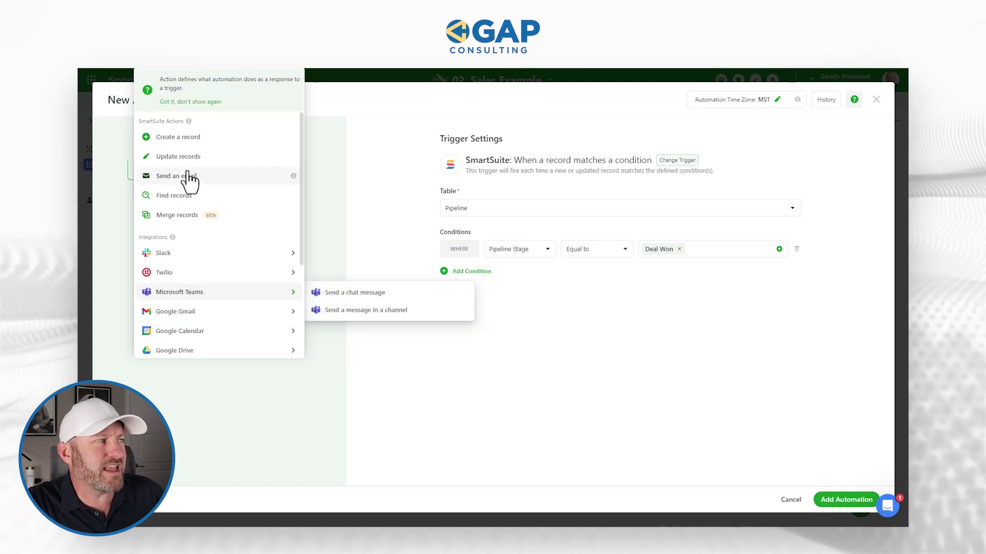